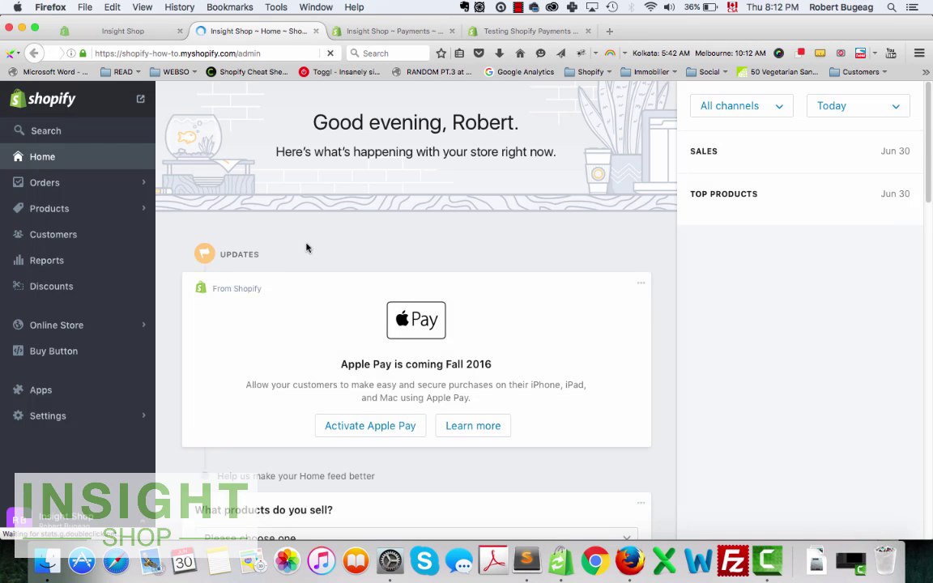
# Go to Payments settings and expand Shopify Payments to check whether test mode is on.
pyautogui.click(57, 420)
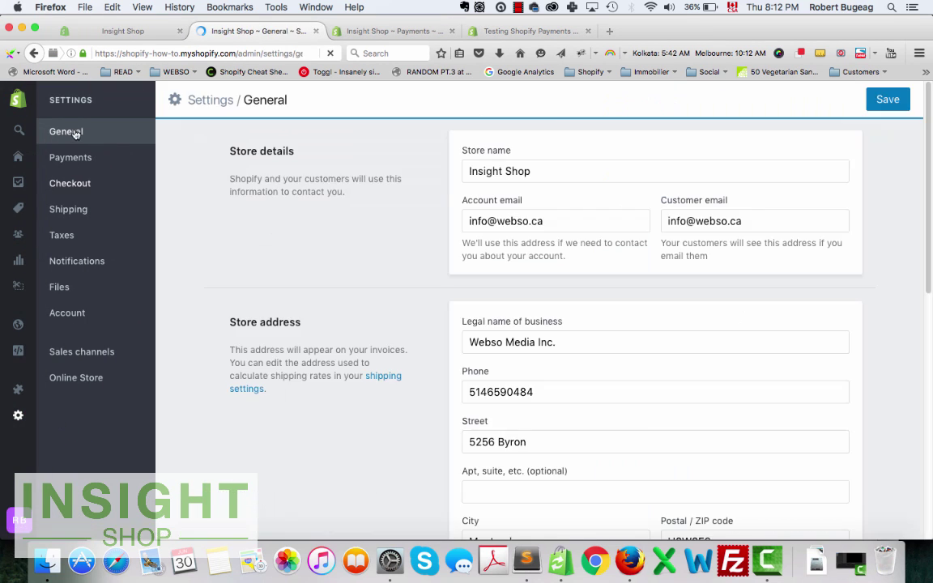
pyautogui.click(62, 156)
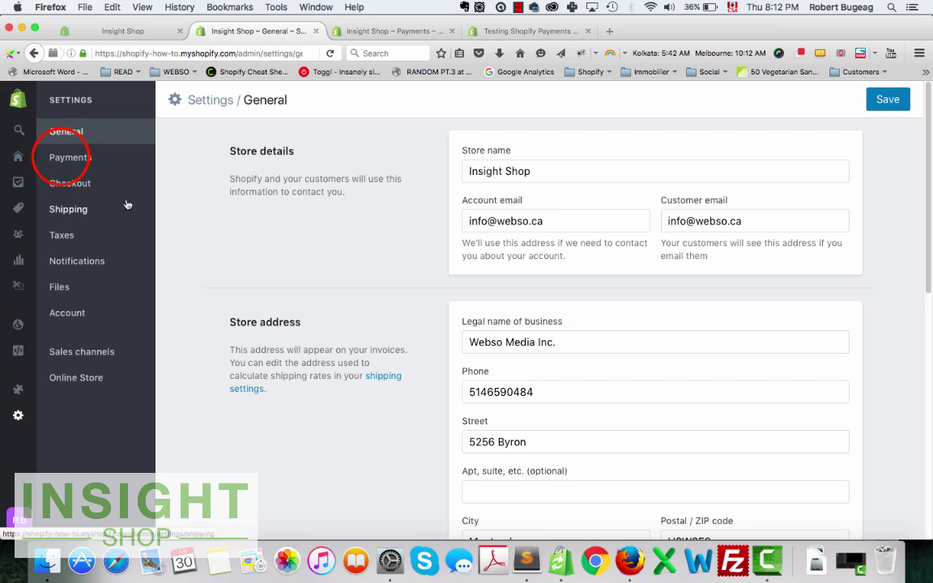
pyautogui.click(61, 158)
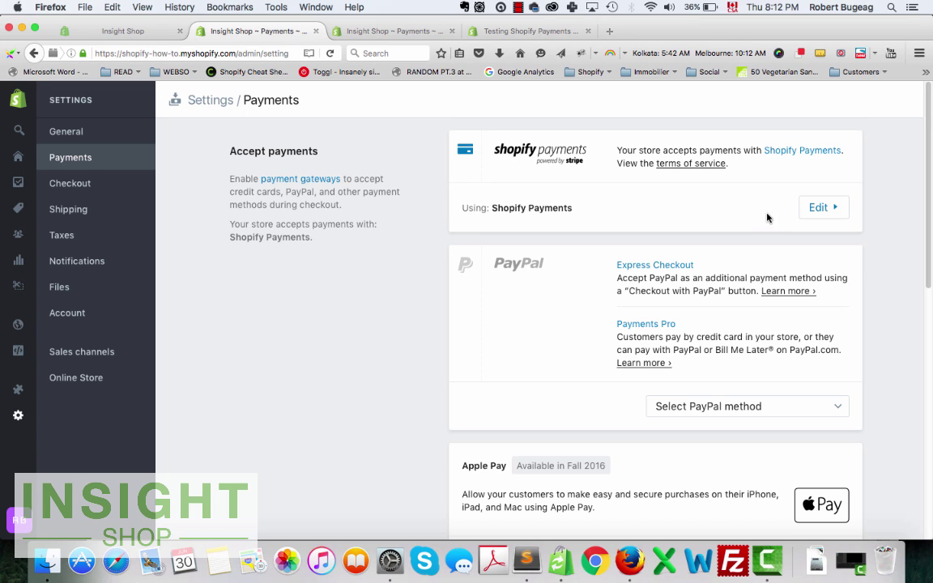
pyautogui.click(836, 209)
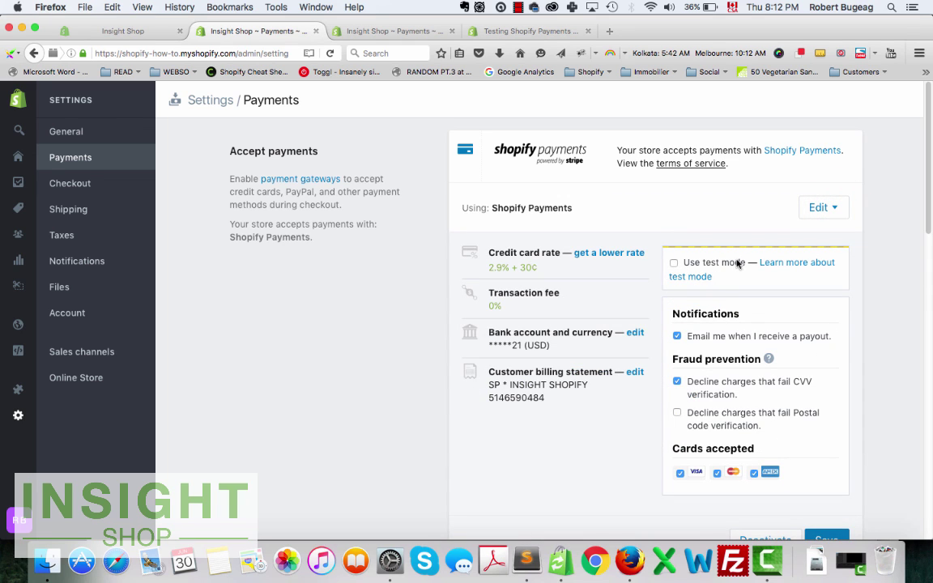
pyautogui.click(829, 209)
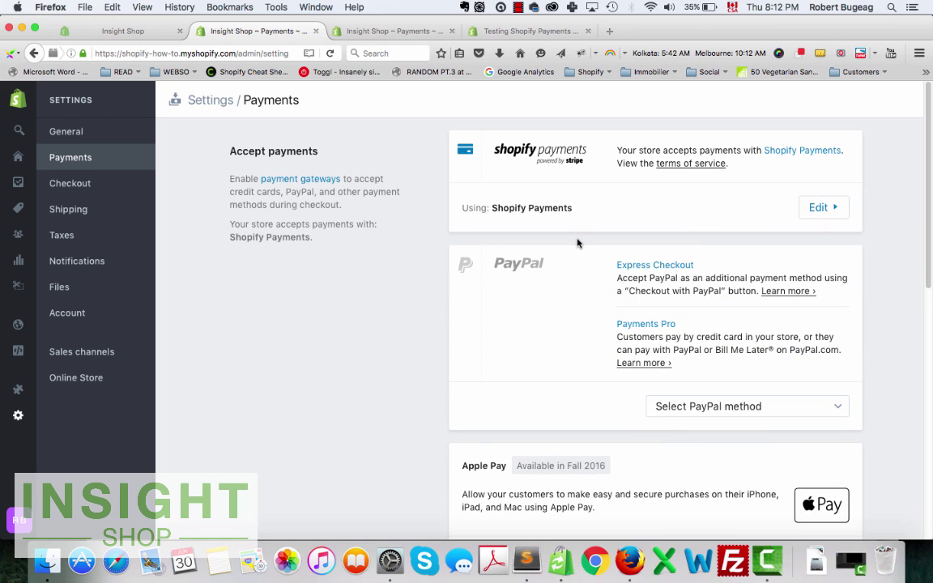
# Highlight the 'Testing Shopify Payments' article title, then return to the admin Payments settings.
pyautogui.click(524, 31)
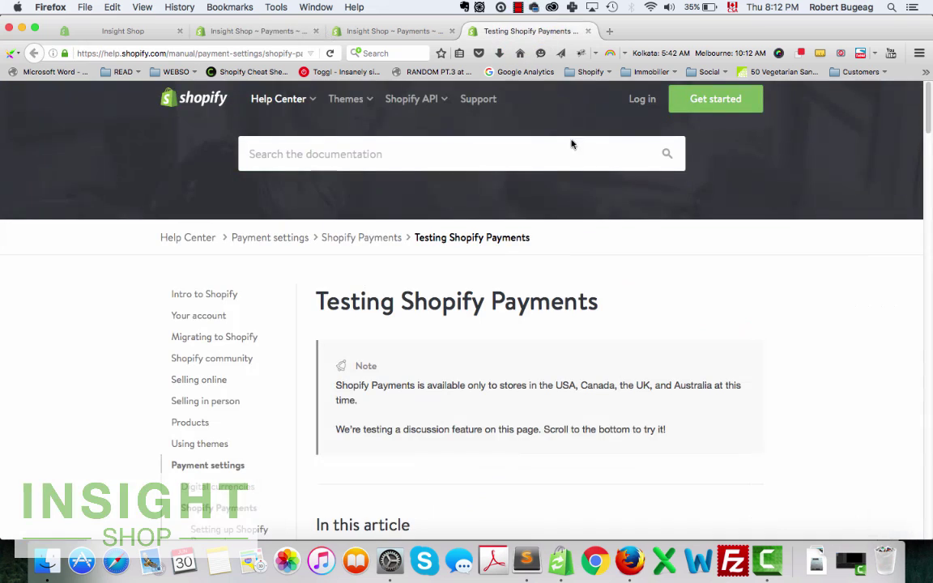
pyautogui.scroll(-1, 547, 273)
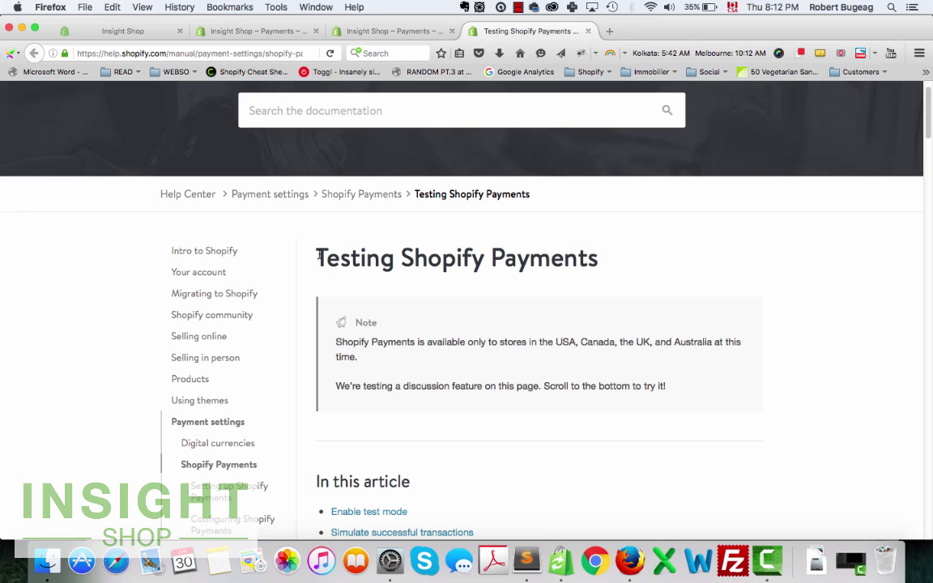
pyautogui.moveTo(317, 257); pyautogui.dragTo(606, 267)
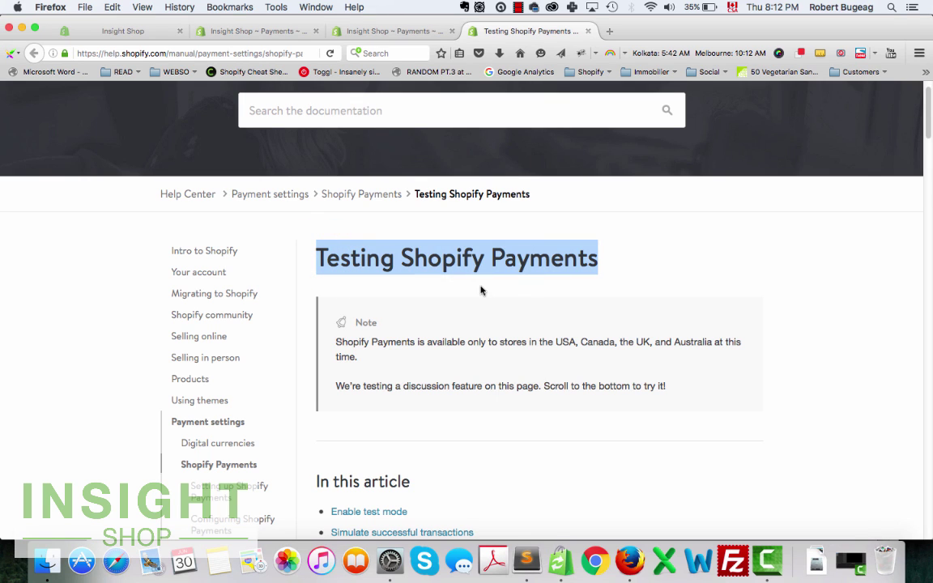
pyautogui.click(265, 32)
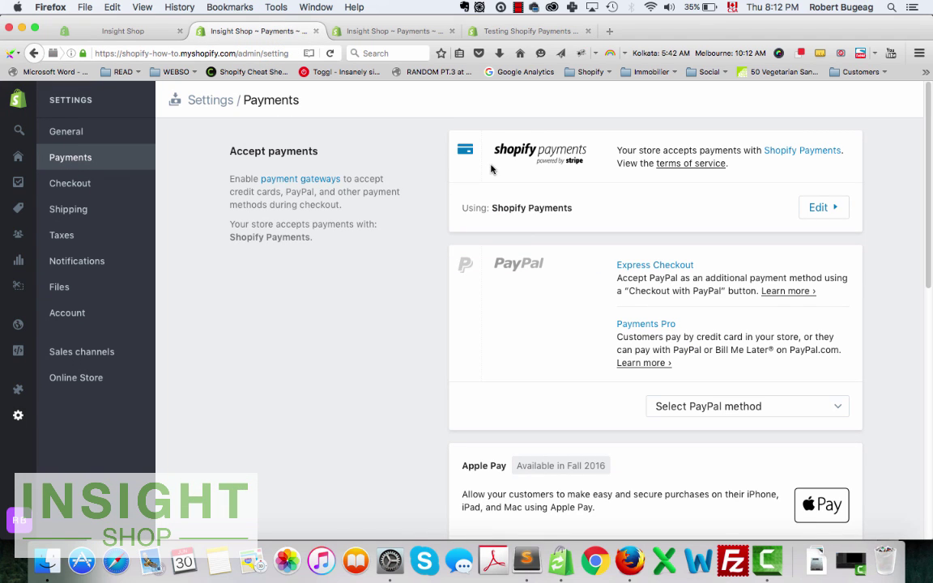
# Choose Cash on Delivery (COD) from the custom payment methods list.
pyautogui.scroll(-10, 567, 198)
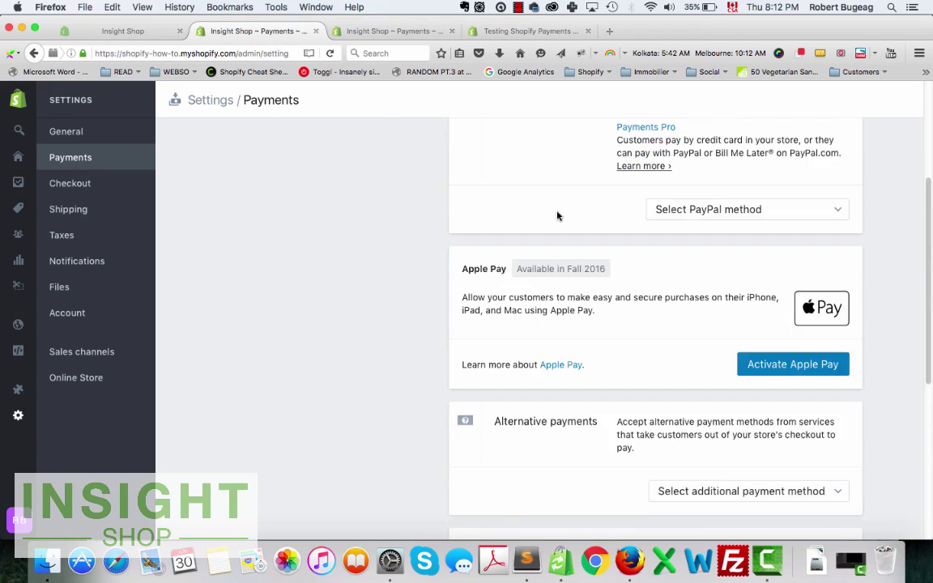
pyautogui.scroll(-4, 555, 214)
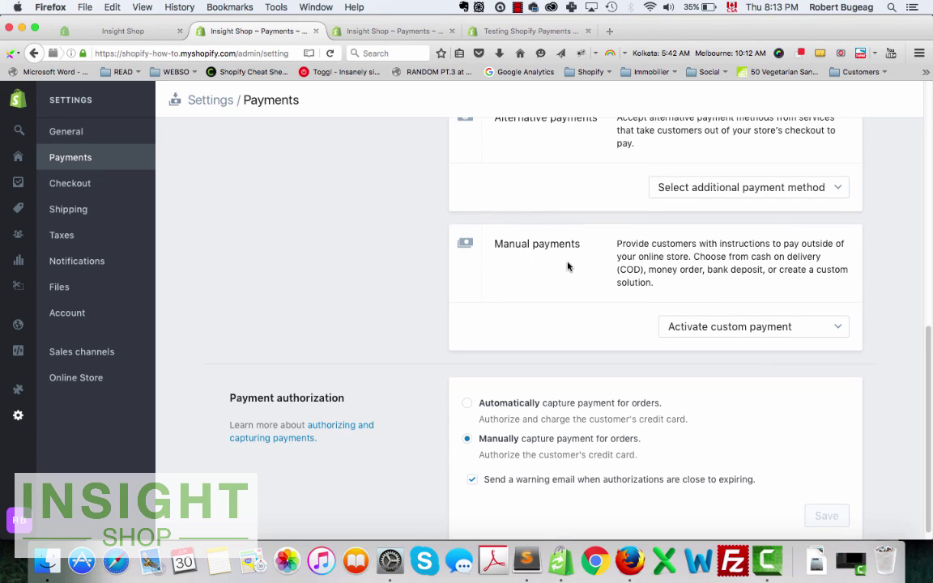
pyautogui.click(821, 328)
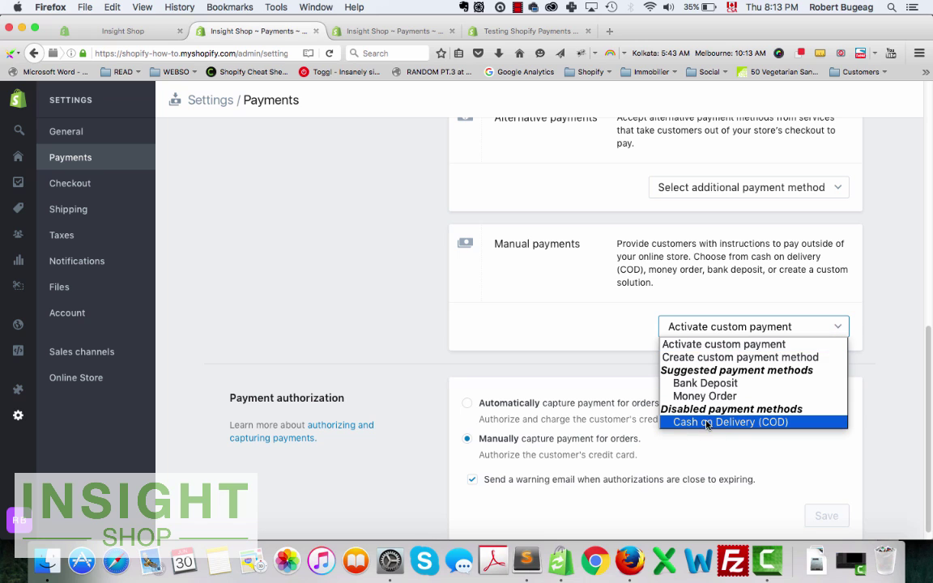
pyautogui.click(700, 422)
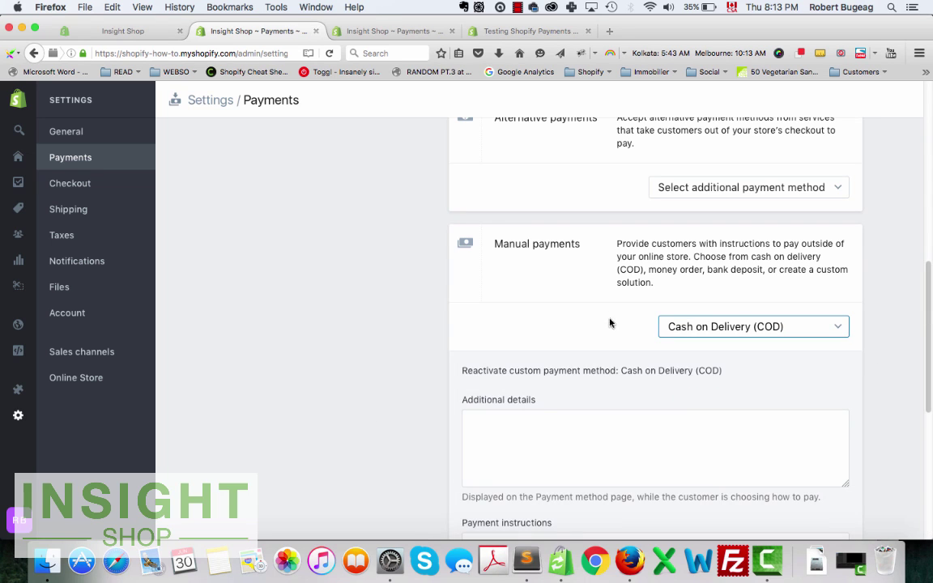
# Copy 'Test Method' from the payment instructions into Additional details and reactivate COD.
pyautogui.scroll(-2, 525, 285)
pyautogui.scroll(-1, 584, 397)
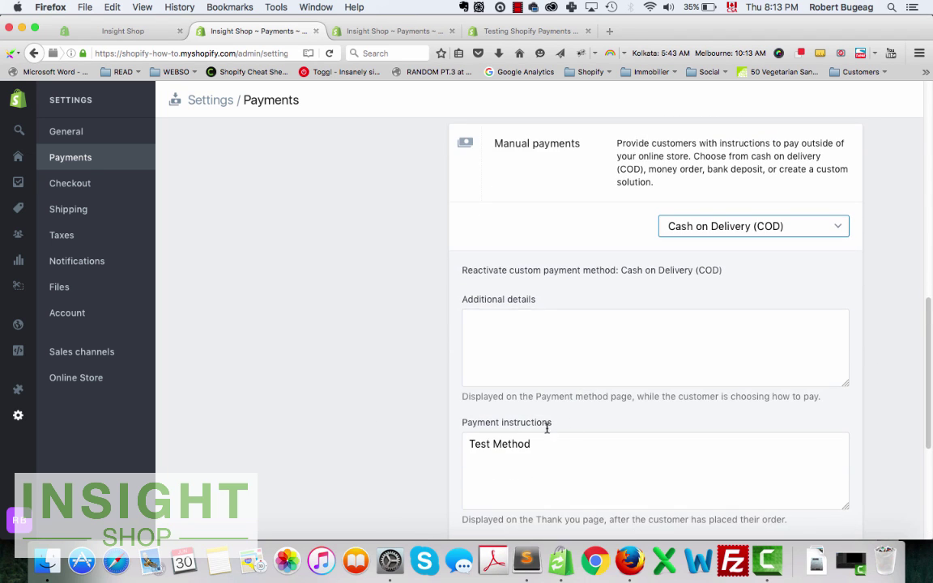
pyautogui.scroll(-3, 560, 437)
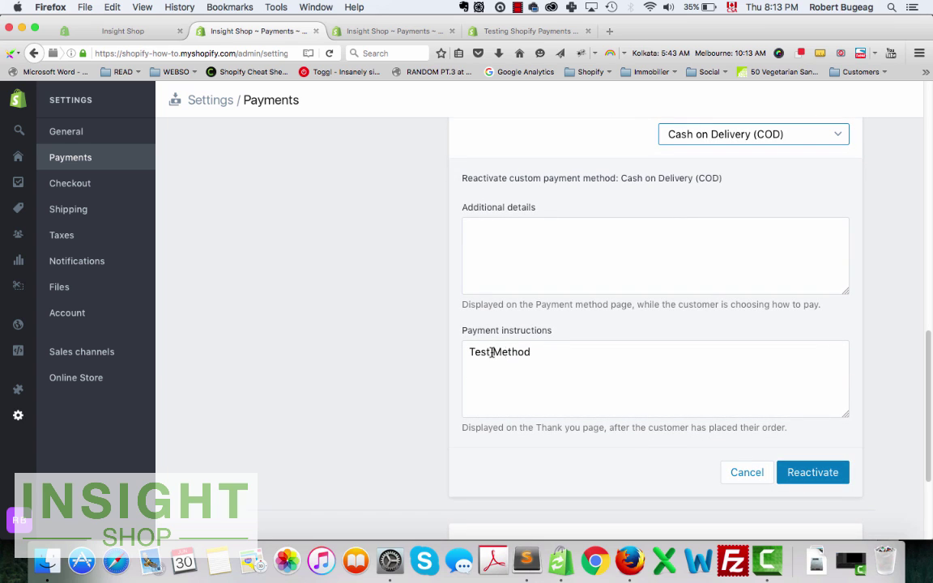
pyautogui.click(559, 357)
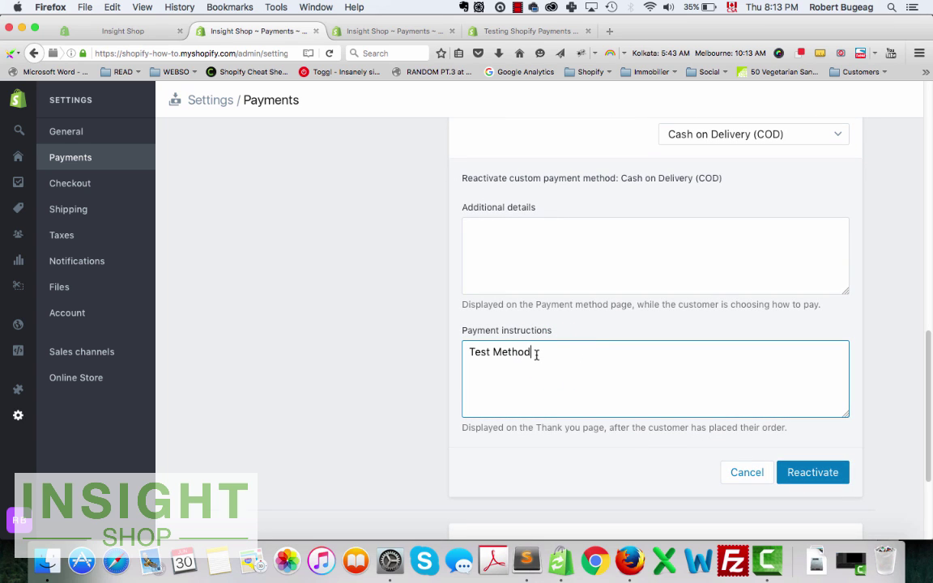
pyautogui.moveTo(537, 356); pyautogui.dragTo(449, 341)
pyautogui.press('super+c')
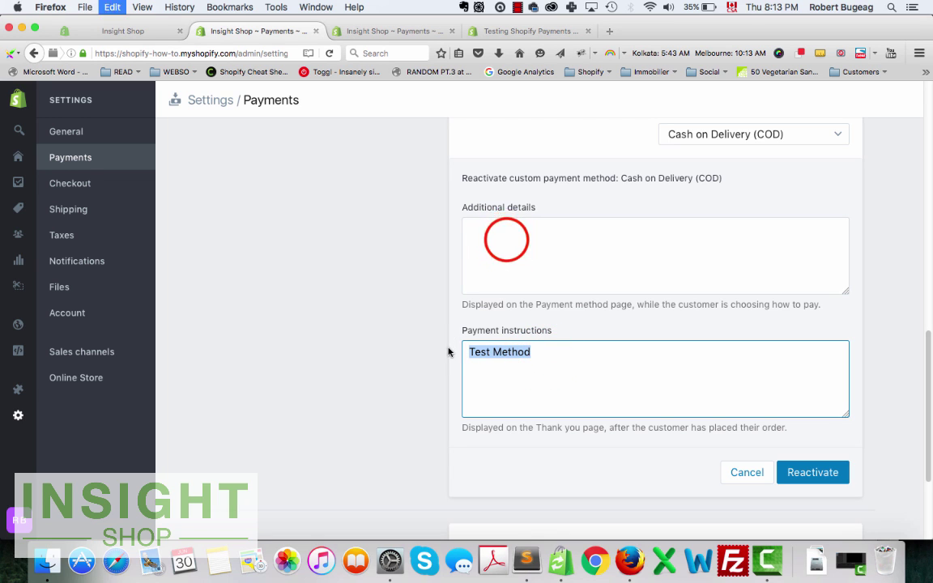
pyautogui.click(506, 239)
pyautogui.press('super+v')
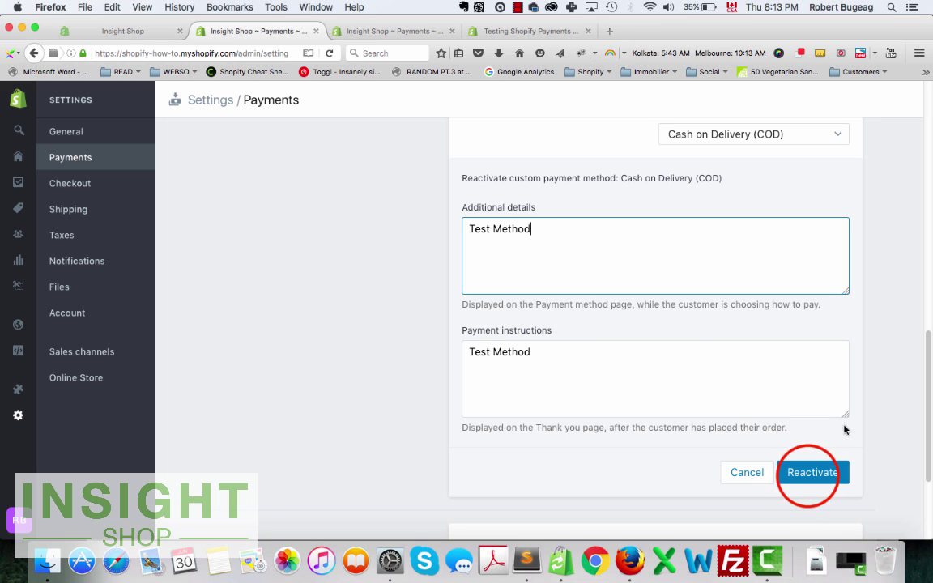
pyautogui.click(810, 472)
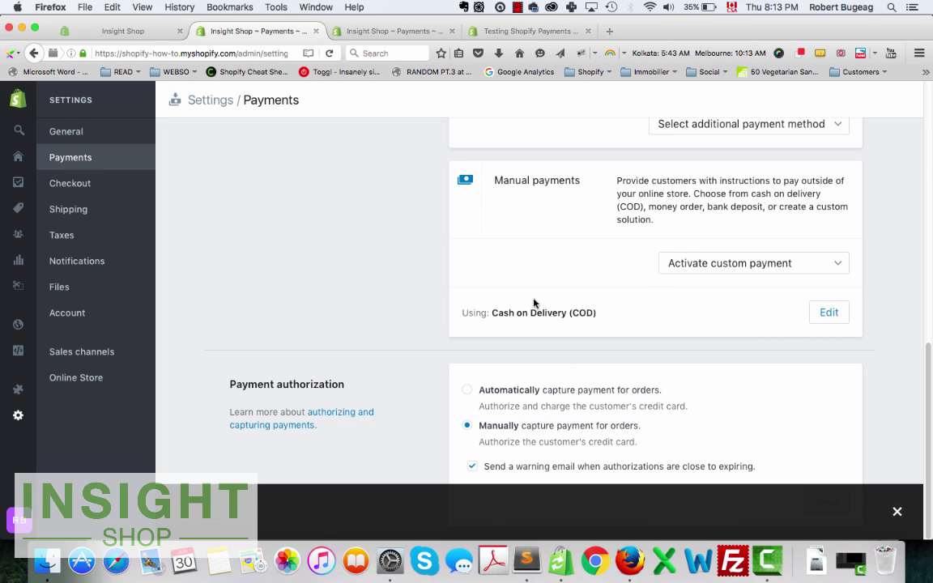
# Add Full Website Analyze to the storefront cart and proceed to checkout.
pyautogui.click(109, 31)
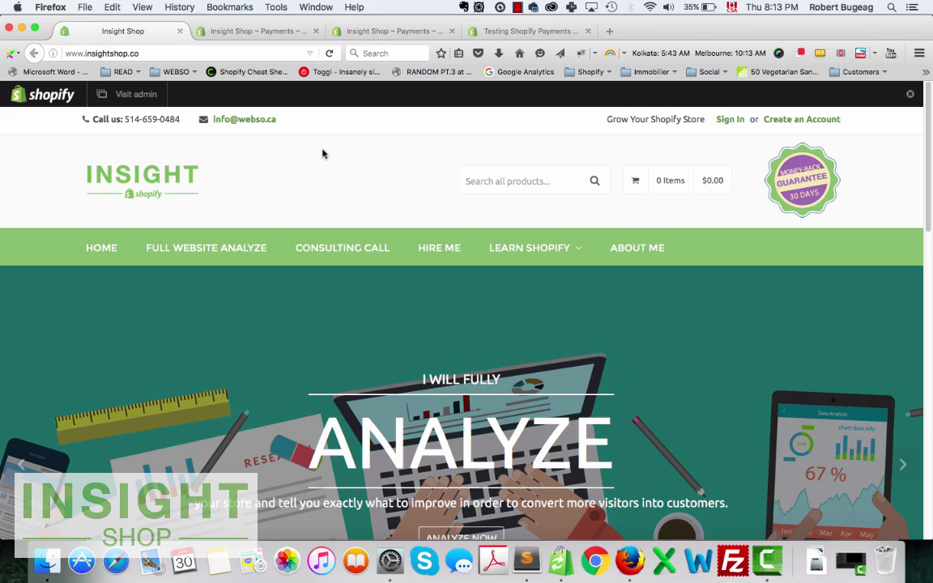
pyautogui.click(219, 255)
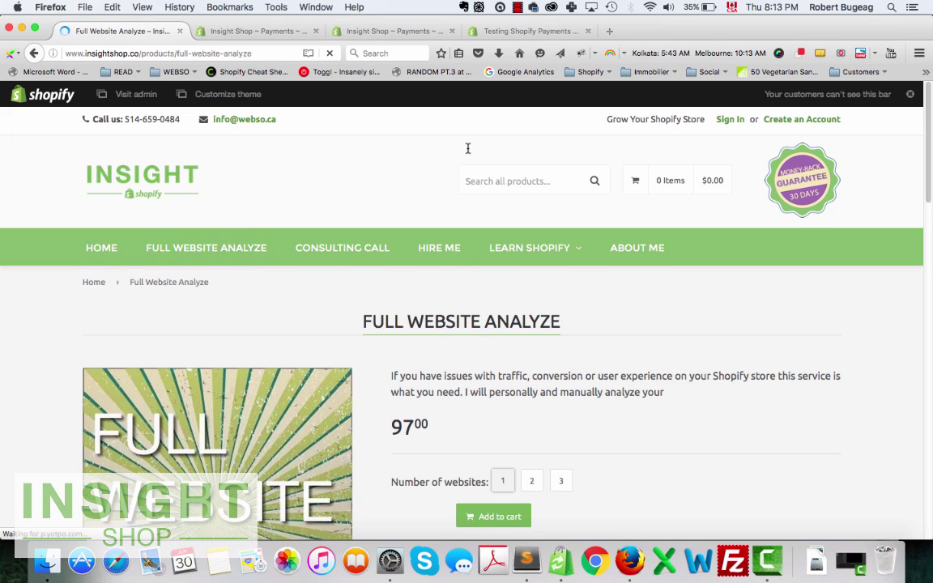
pyautogui.scroll(-2, 458, 195)
pyautogui.click(512, 446)
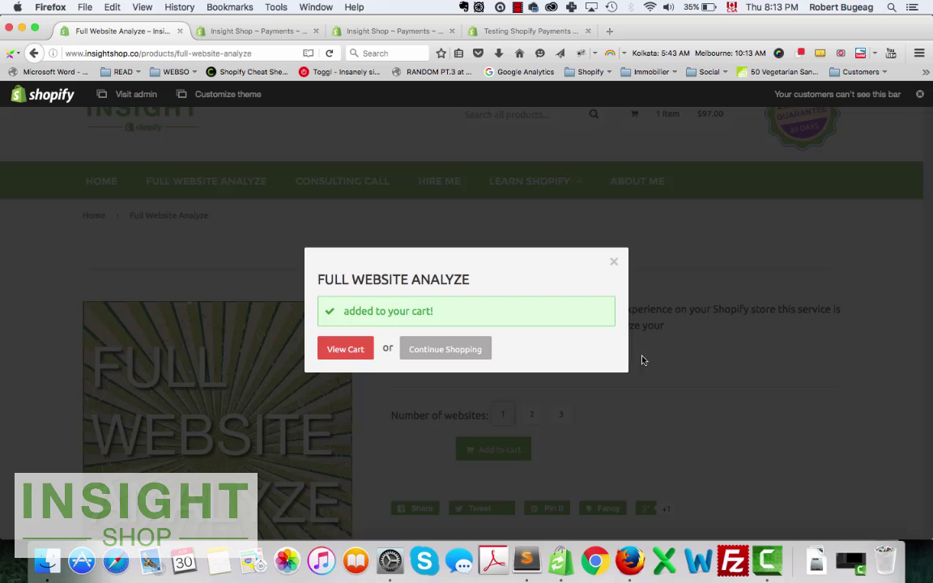
pyautogui.click(345, 350)
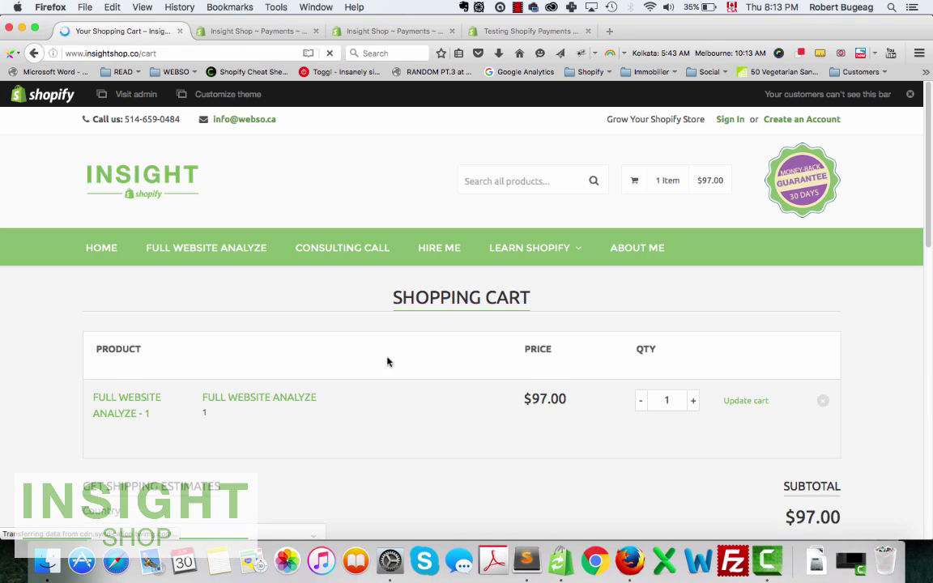
pyautogui.scroll(-2, 387, 360)
pyautogui.scroll(-3, 559, 364)
pyautogui.click(754, 369)
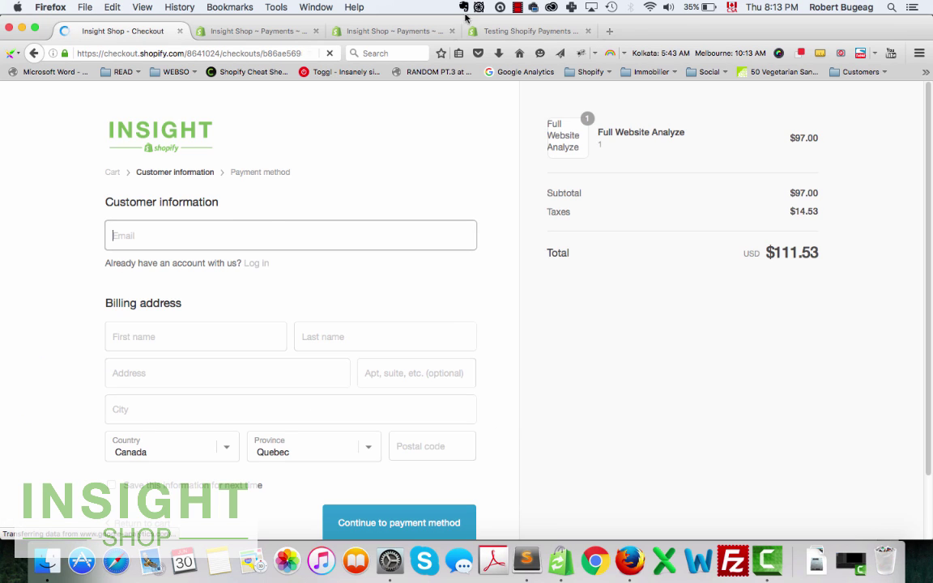
# Log in at checkout with the customer's email address and password.
pyautogui.click(256, 263)
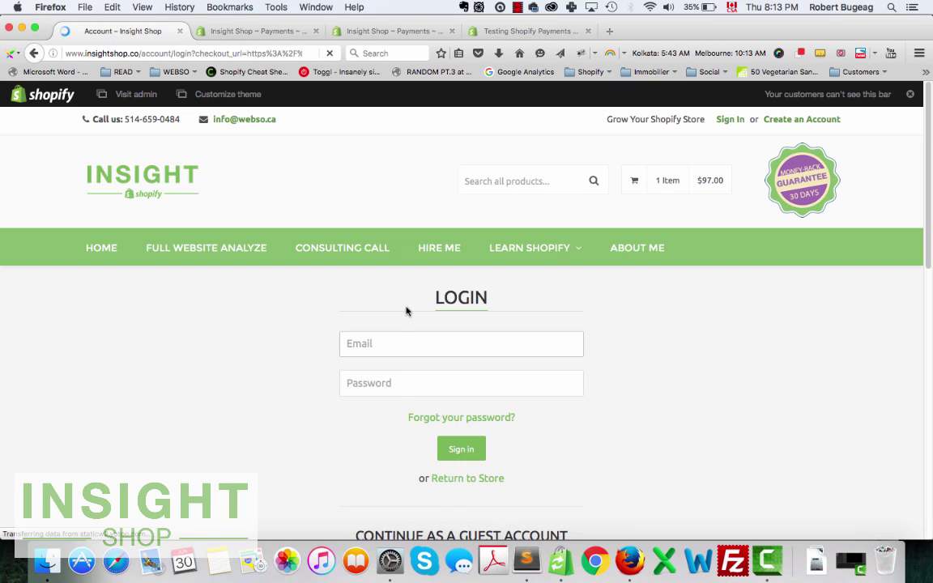
pyautogui.write('ro')
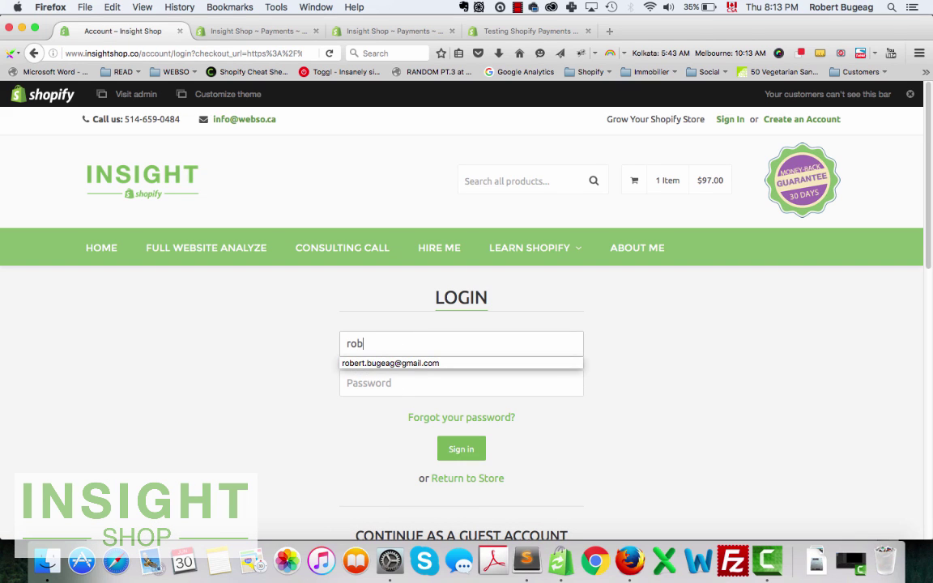
pyautogui.write('b')
pyautogui.press('Down')
pyautogui.press('Return')
pyautogui.press('Tab')
pyautogui.write('•••••')
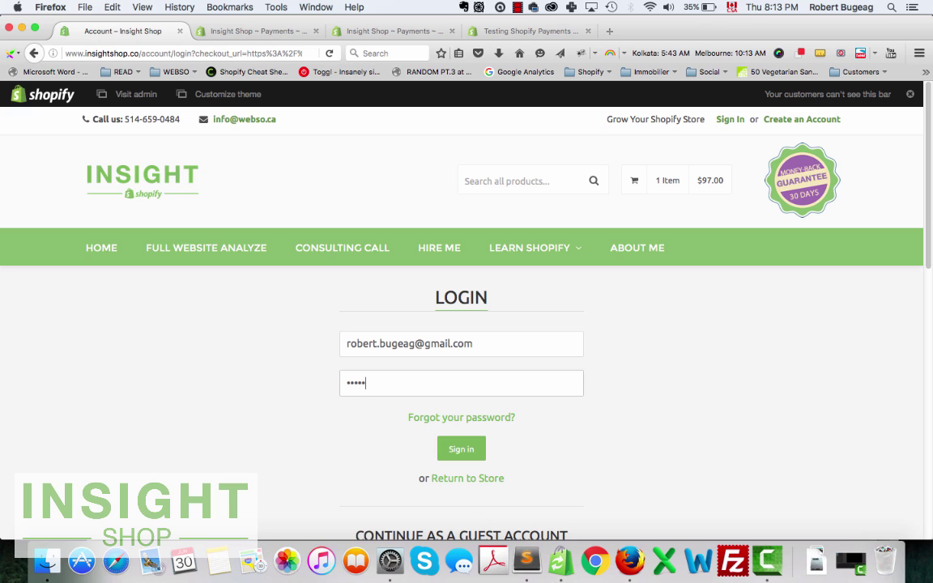
pyautogui.write('•••')
pyautogui.press('Return')
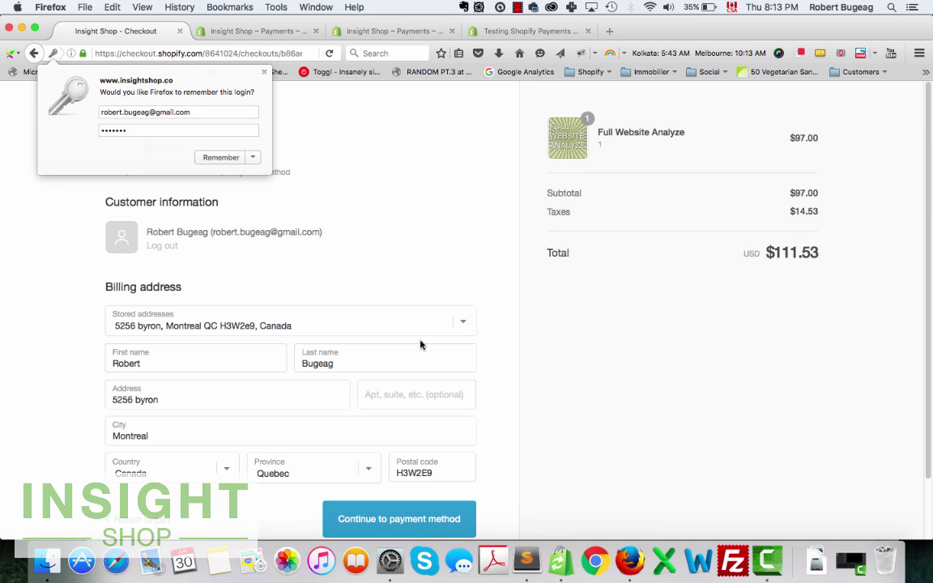
# Pay with Cash on Delivery (COD) and place the $111.53 test order, reviewing the confirmation.
pyautogui.click(264, 71)
pyautogui.scroll(-2, 444, 454)
pyautogui.click(385, 459)
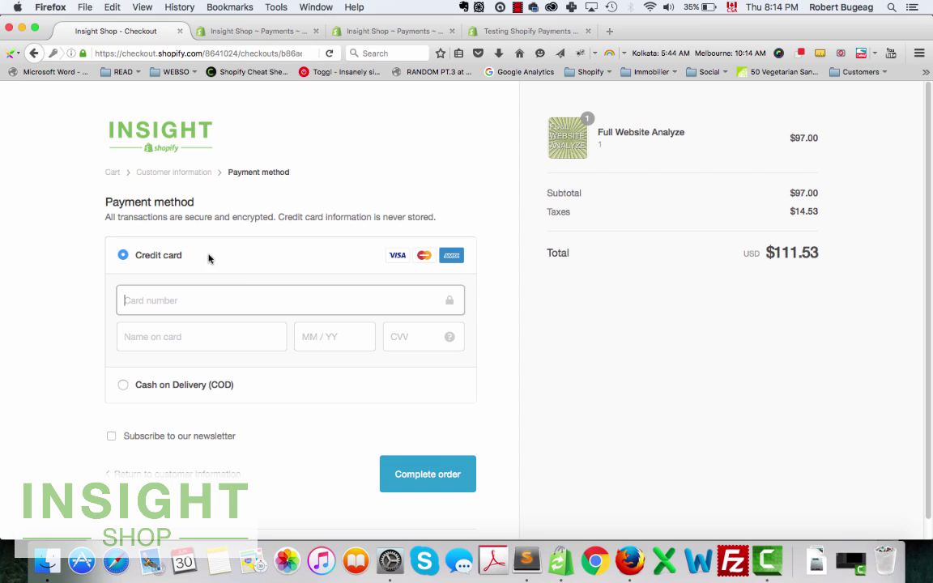
pyautogui.click(121, 387)
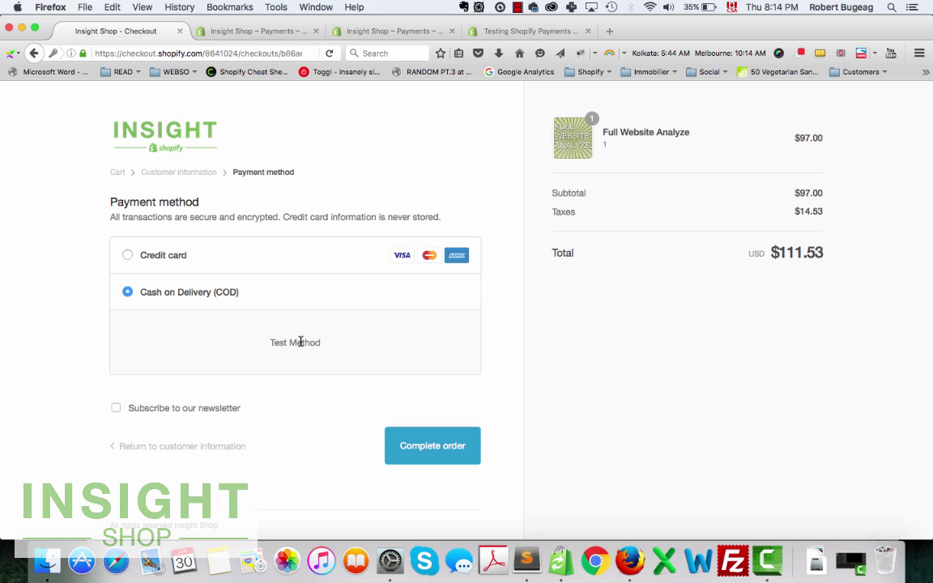
pyautogui.click(434, 450)
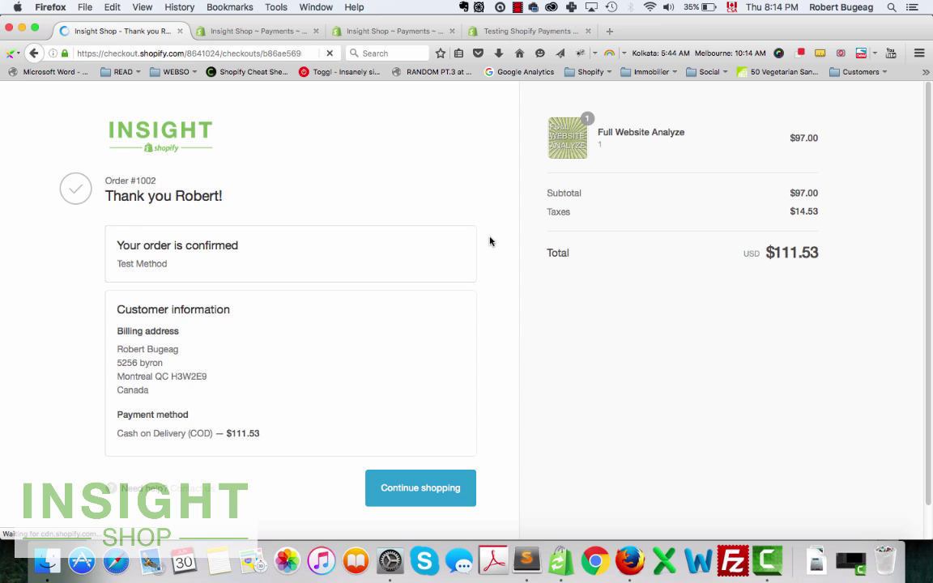
pyautogui.scroll(-1, 498, 285)
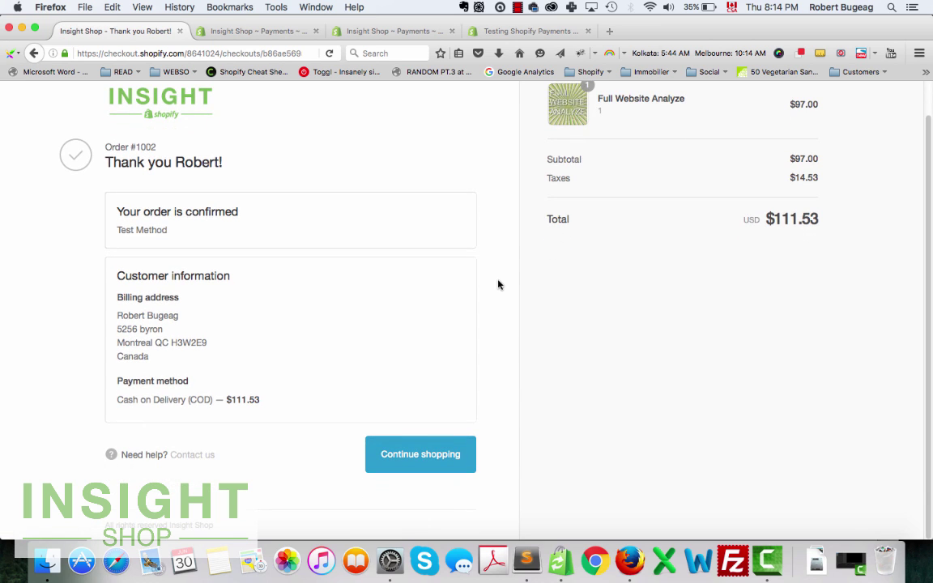
pyautogui.scroll(1, 491, 364)
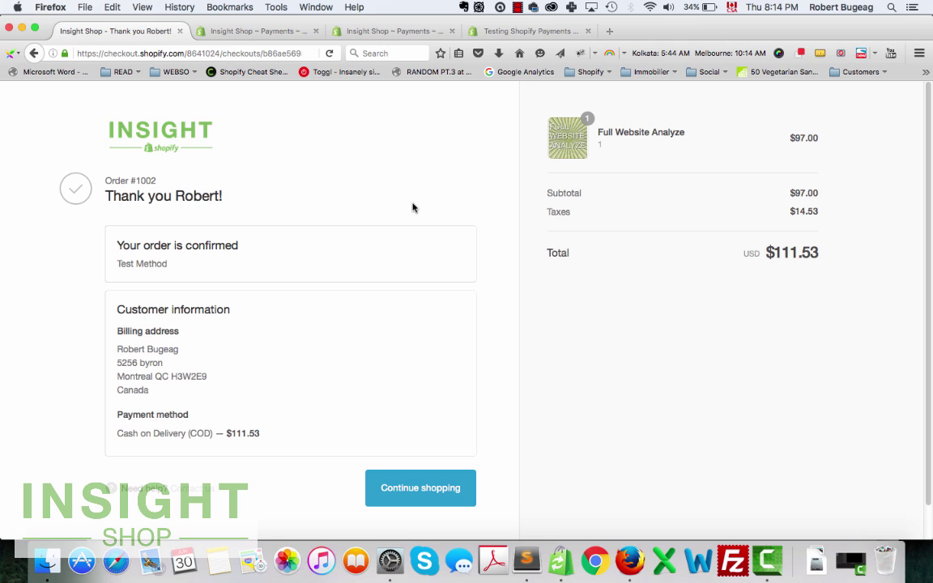
pyautogui.click(239, 32)
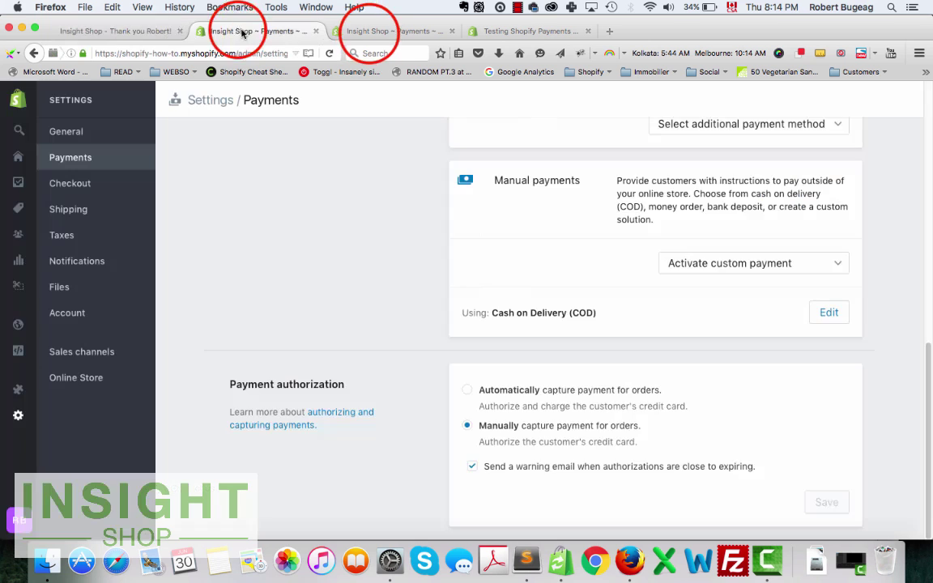
# Open order #1002 from the admin Orders list.
pyautogui.click(369, 32)
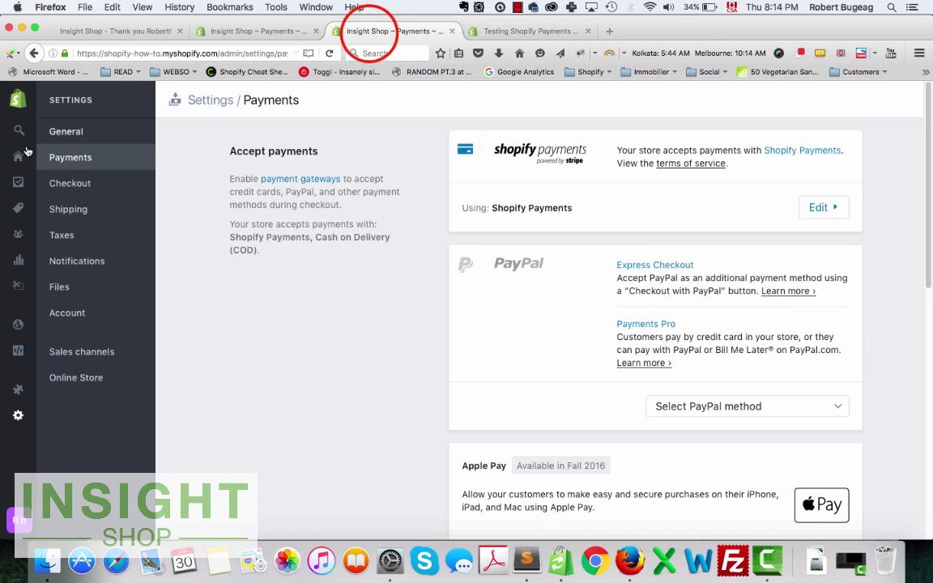
pyautogui.click(18, 154)
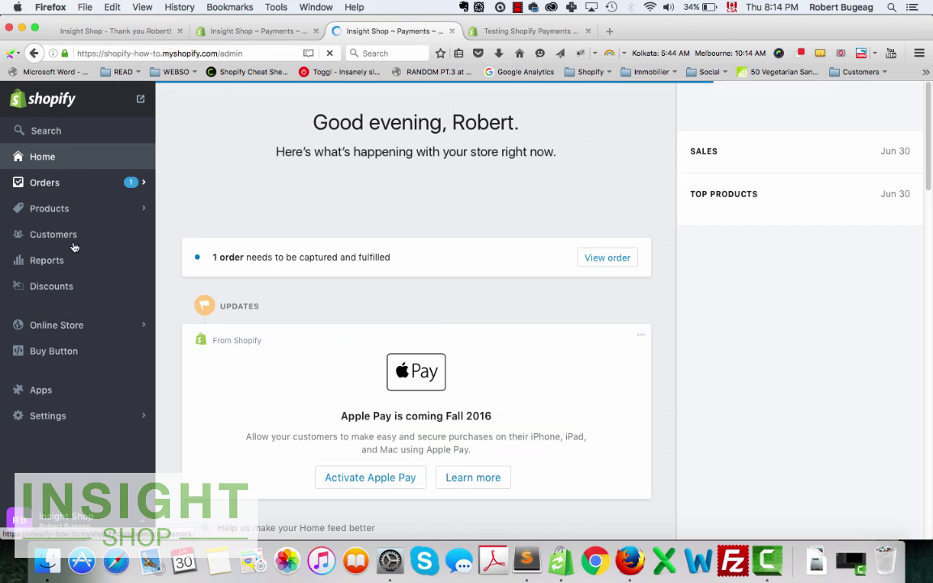
pyautogui.click(40, 181)
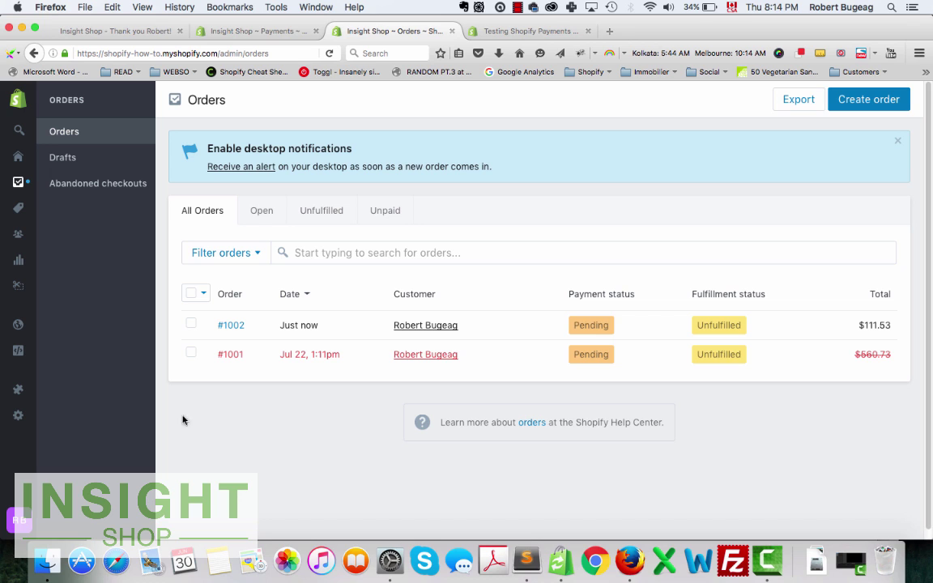
pyautogui.moveTo(36, 184)
pyautogui.click(227, 327)
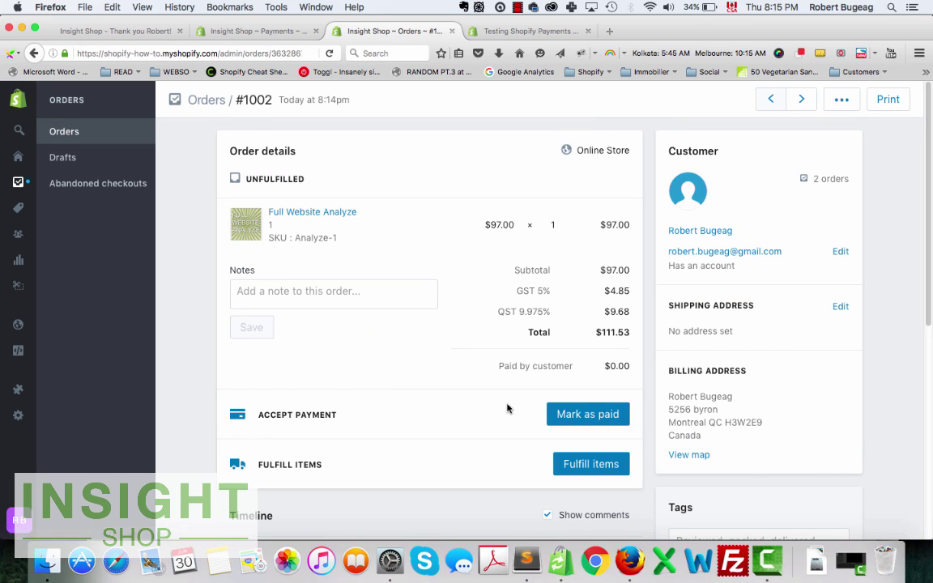
# Cancel order #1002 with reason Other, restocking the item.
pyautogui.click(841, 99)
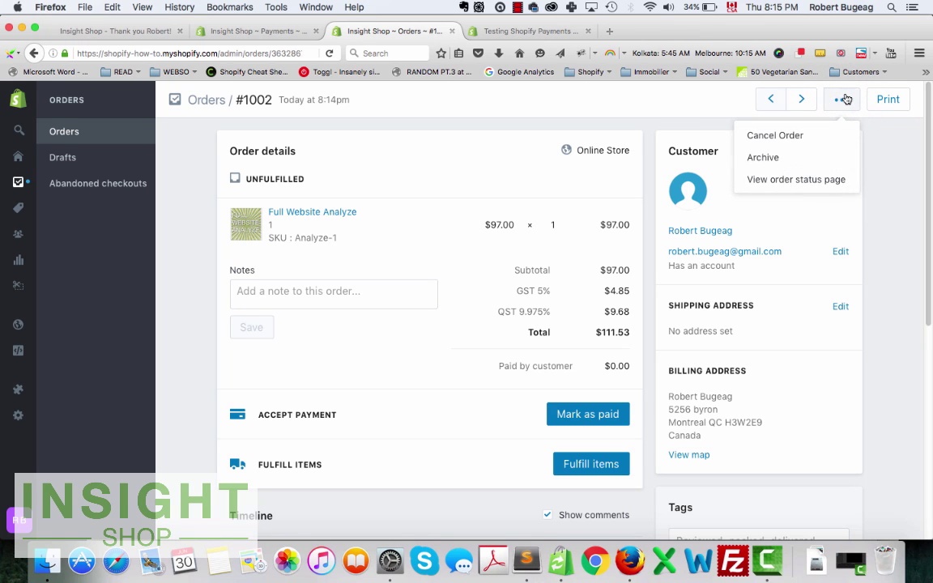
pyautogui.click(786, 137)
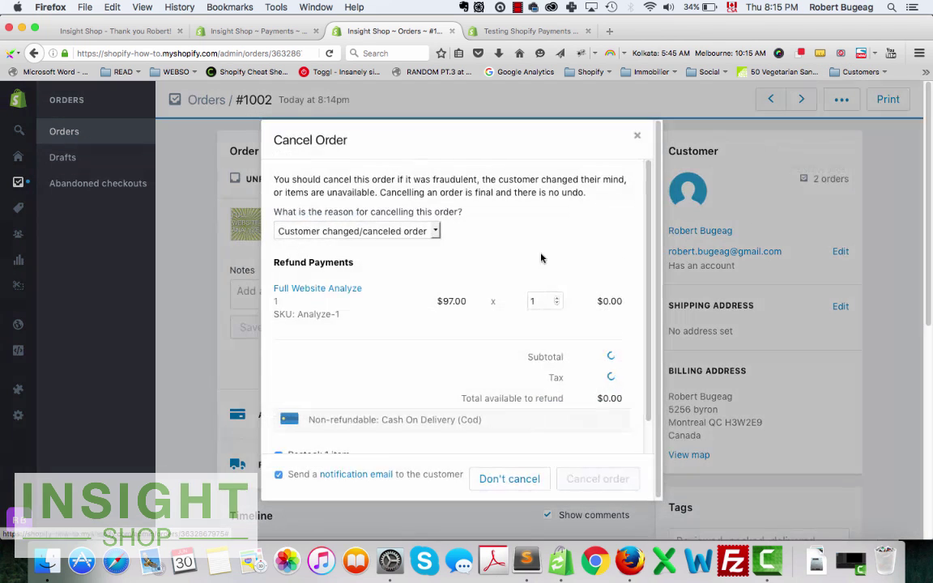
pyautogui.click(379, 232)
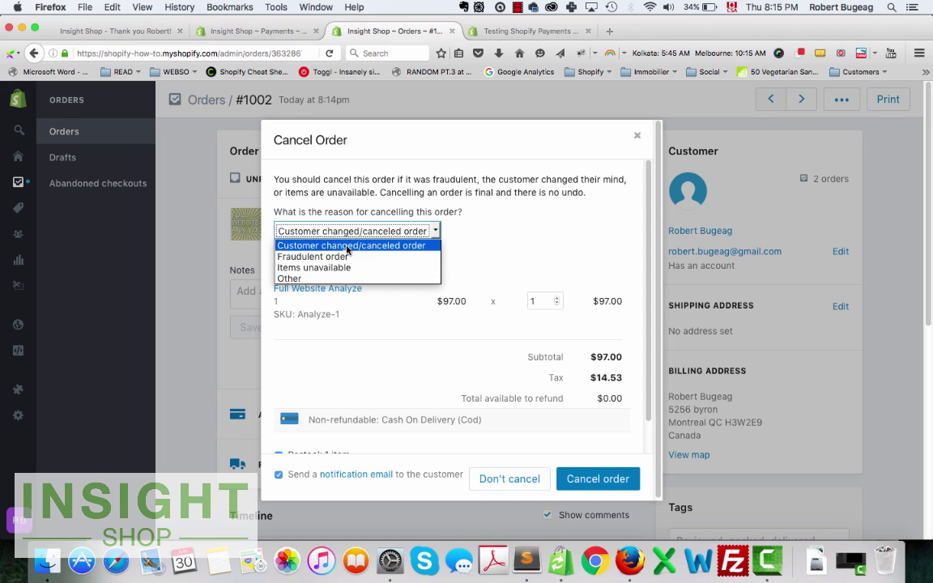
pyautogui.click(308, 277)
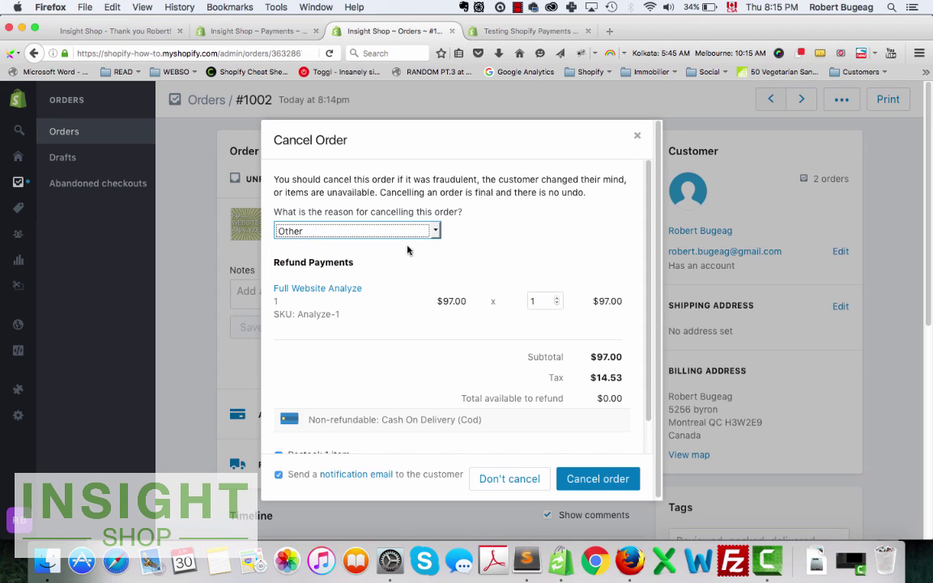
pyautogui.scroll(-1, 410, 270)
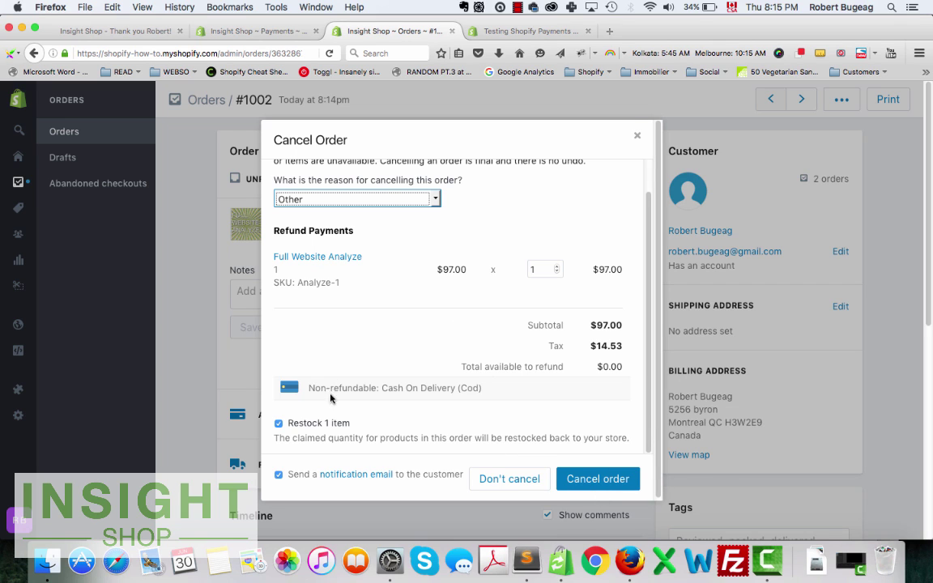
pyautogui.click(596, 479)
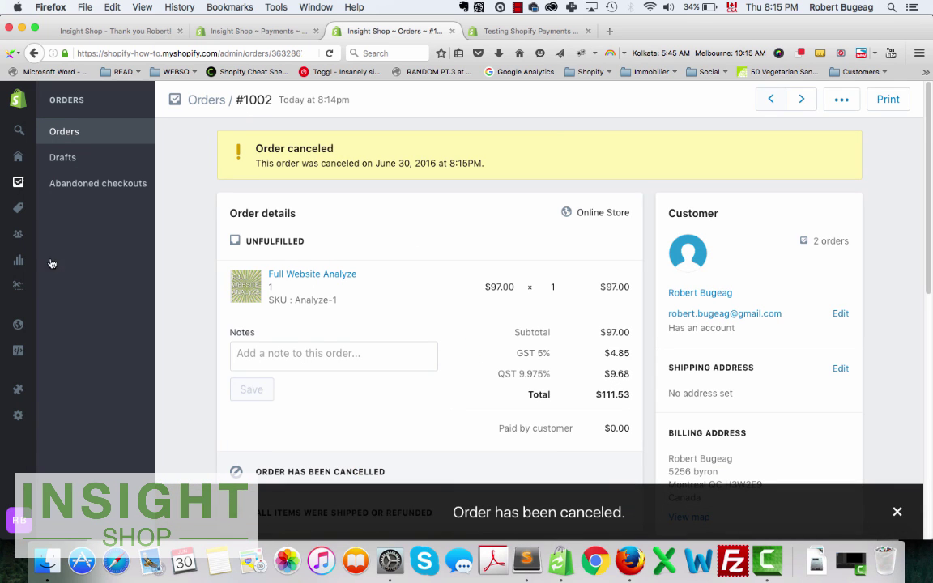
pyautogui.click(242, 35)
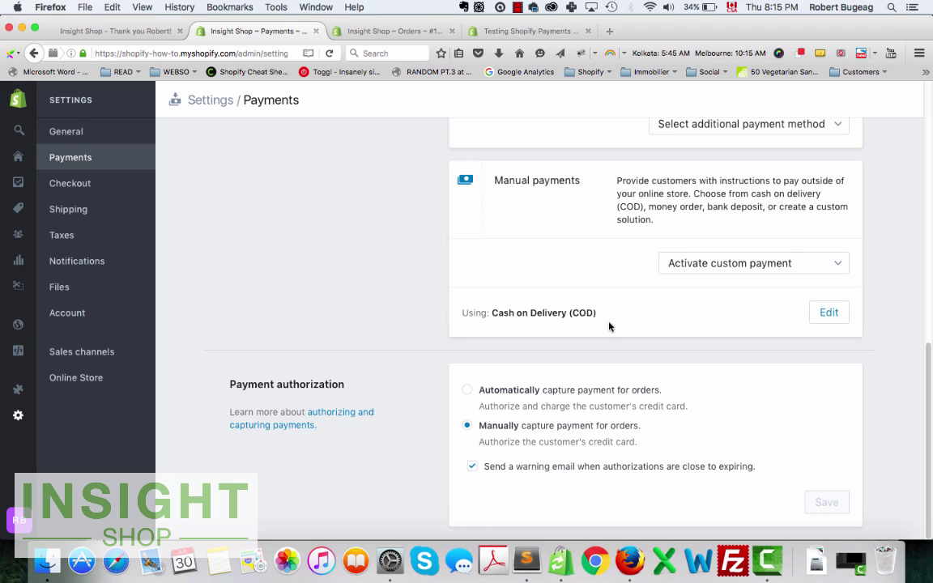
# Tick Use test mode under Shopify Payments, save, and open the test mode help article.
pyautogui.scroll(10, 591, 332)
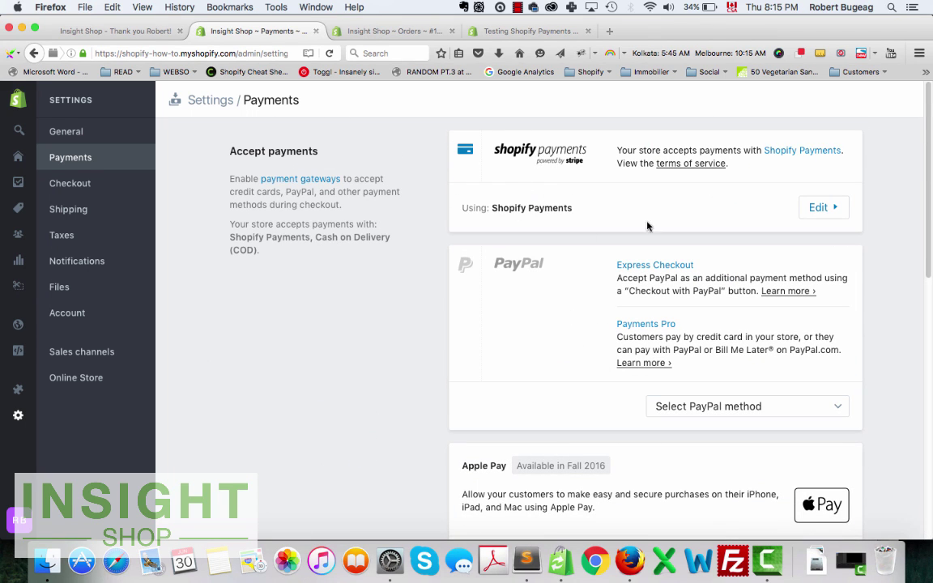
pyautogui.click(824, 209)
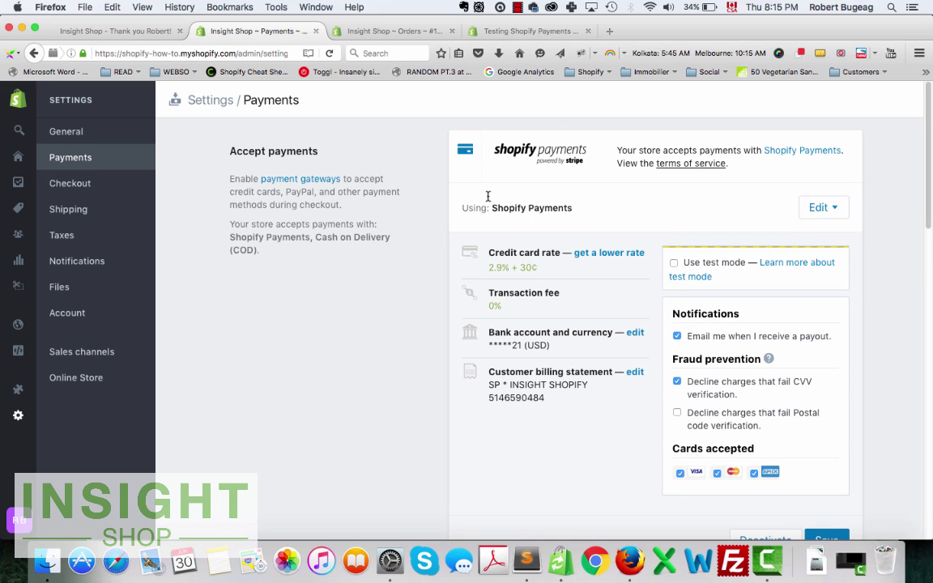
pyautogui.scroll(-1, 579, 207)
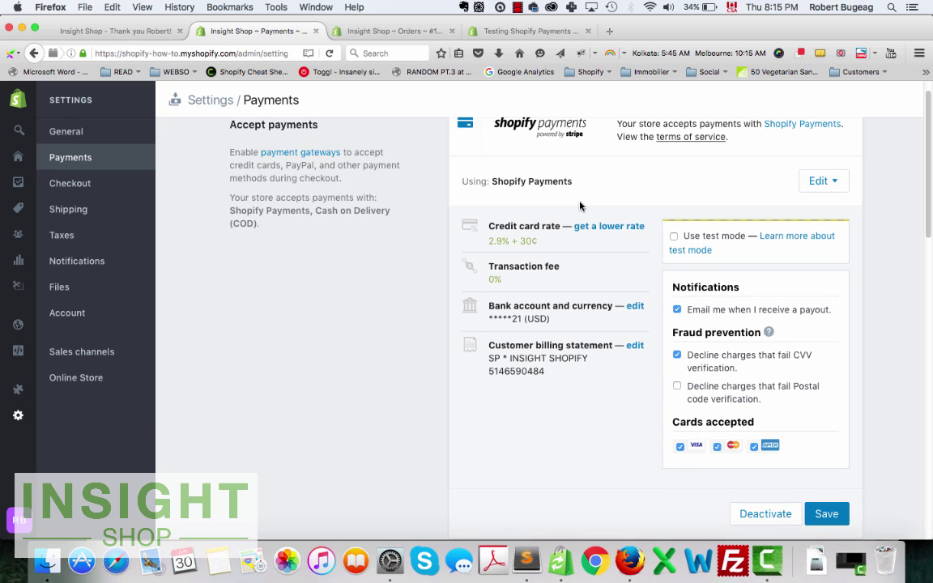
pyautogui.scroll(1, 598, 238)
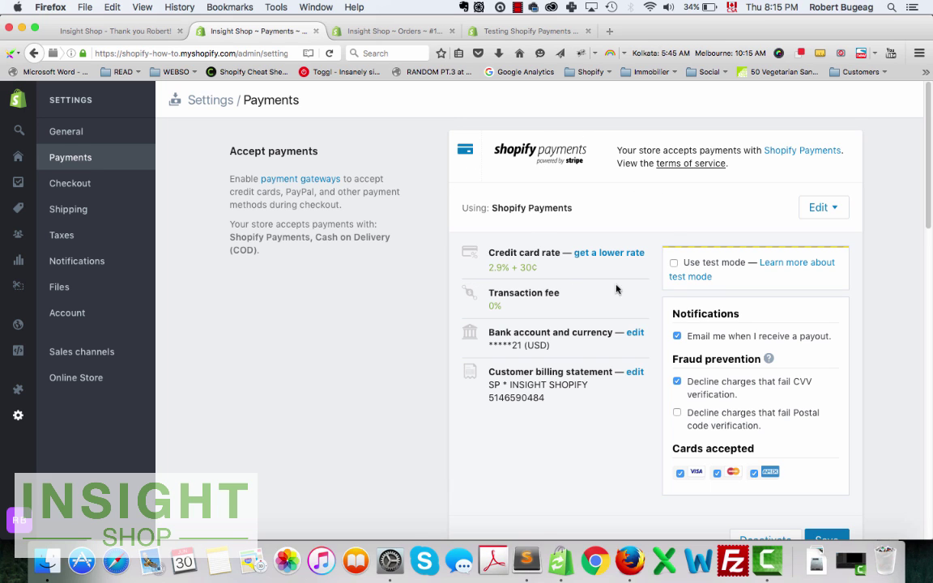
pyautogui.click(673, 266)
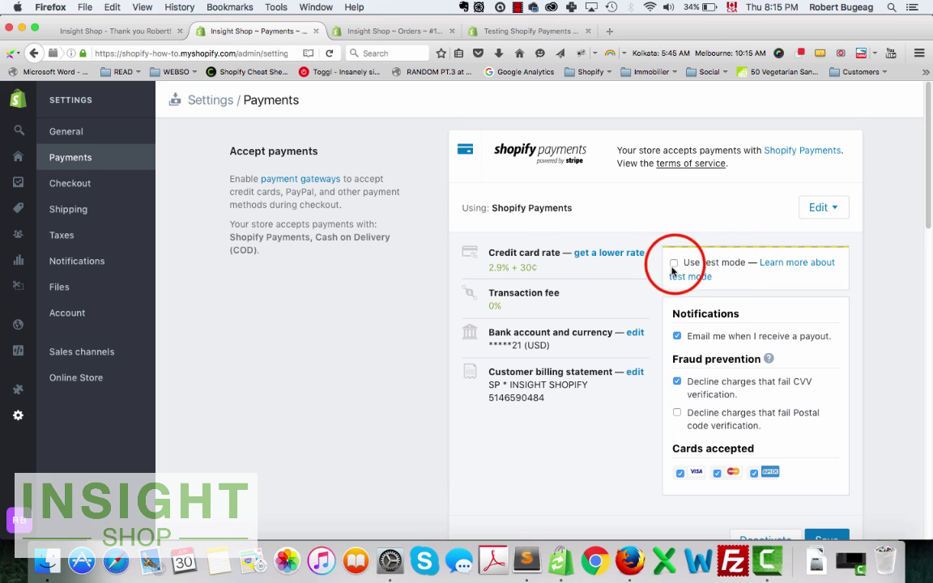
pyautogui.scroll(-1, 775, 243)
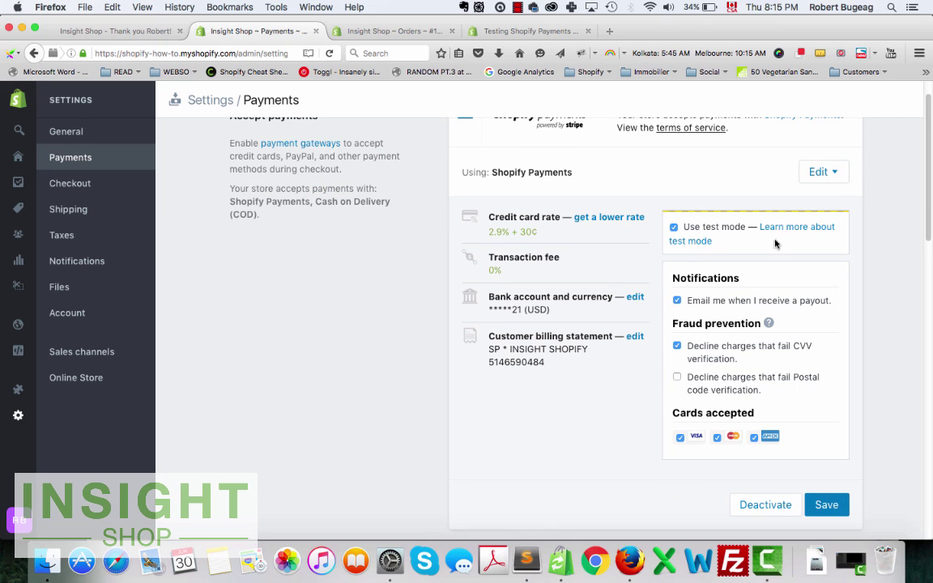
pyautogui.click(825, 504)
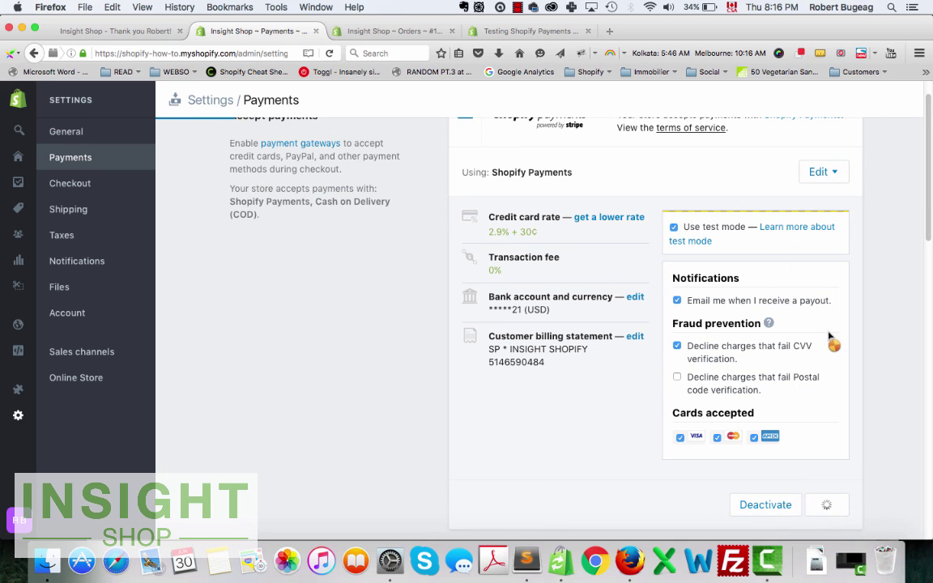
pyautogui.click(831, 172)
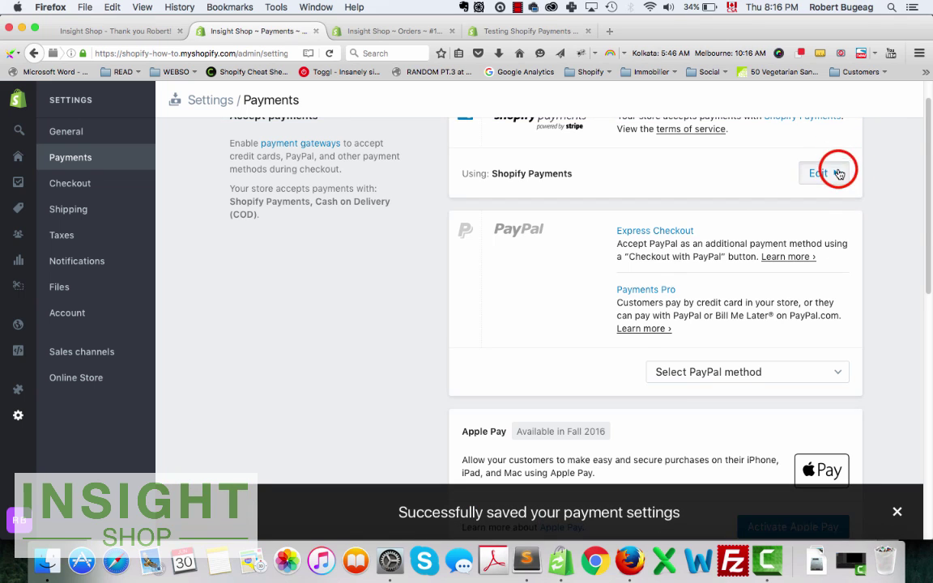
pyautogui.click(797, 261)
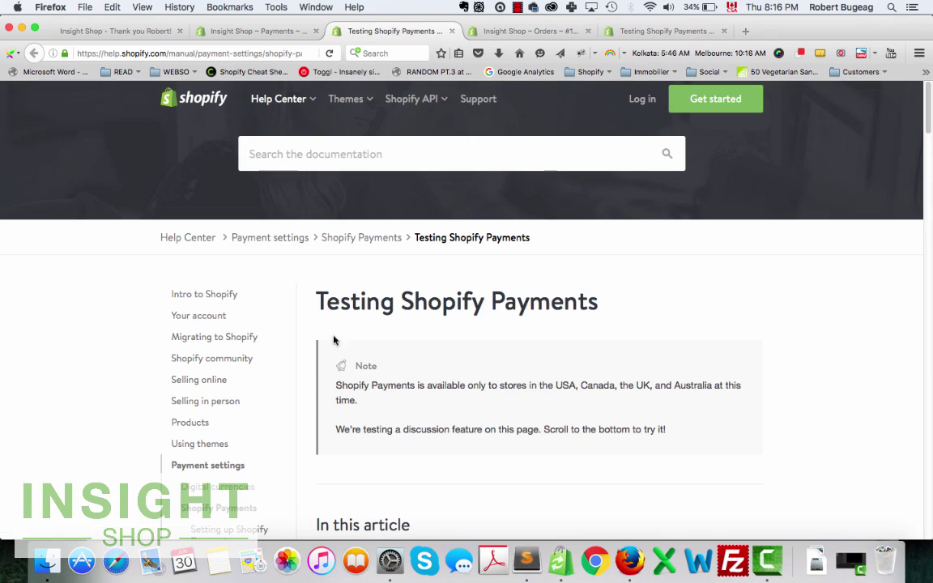
pyautogui.scroll(-5, 487, 420)
pyautogui.scroll(5, 510, 418)
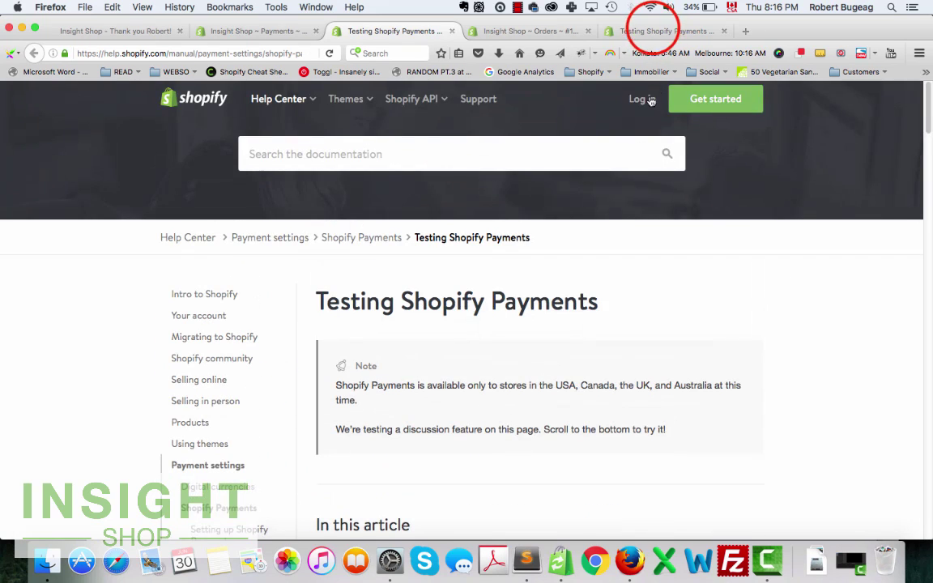
pyautogui.click(653, 30)
pyautogui.click(385, 30)
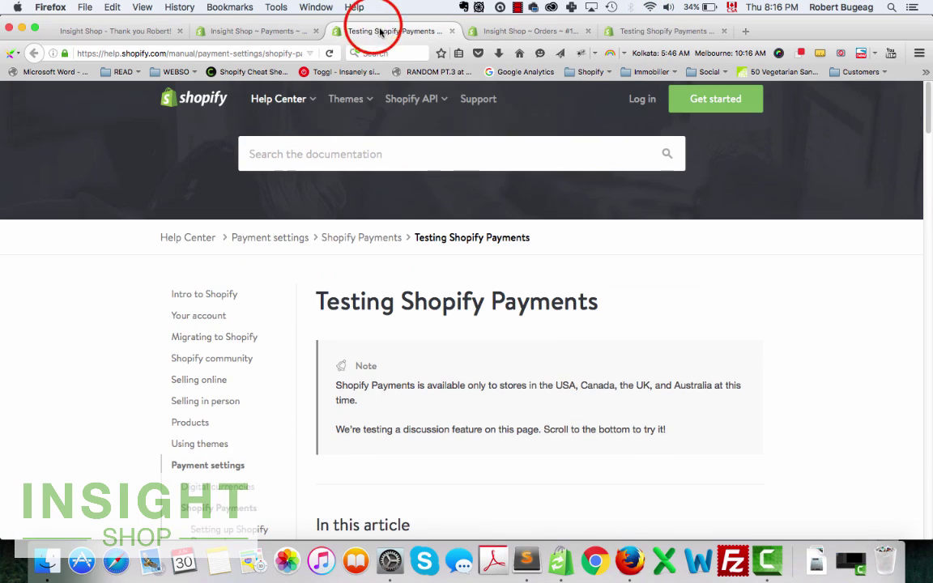
pyautogui.scroll(-3, 505, 356)
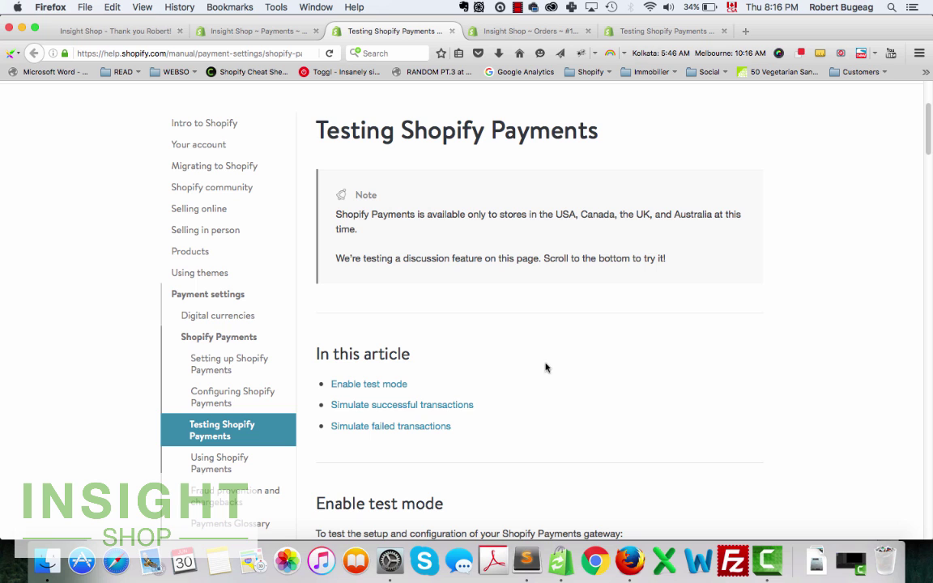
pyautogui.click(351, 411)
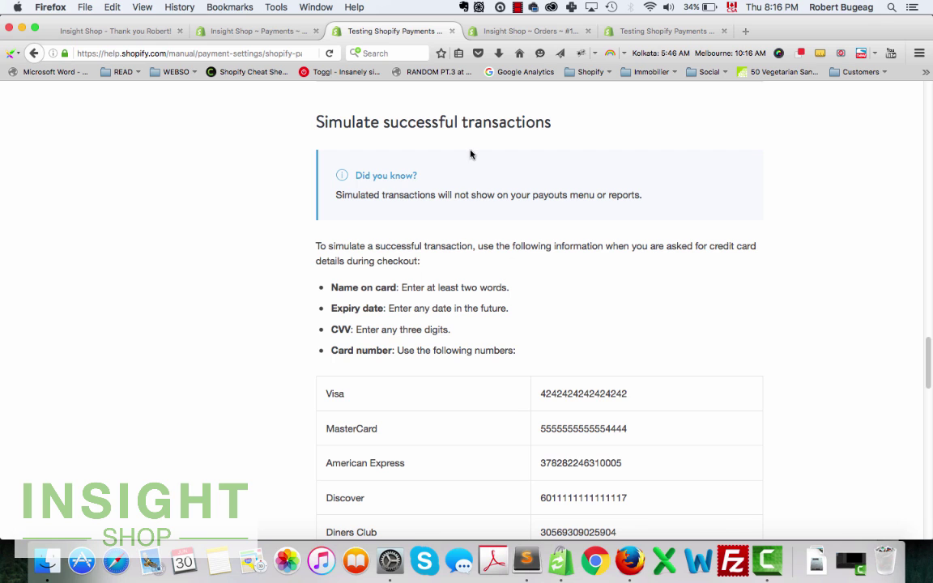
pyautogui.scroll(-3, 516, 318)
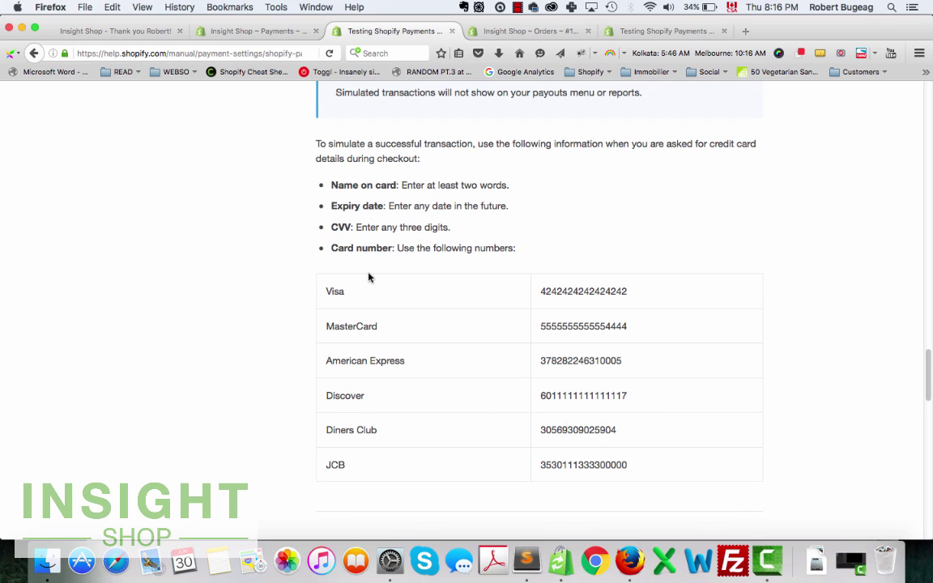
pyautogui.scroll(1, 553, 373)
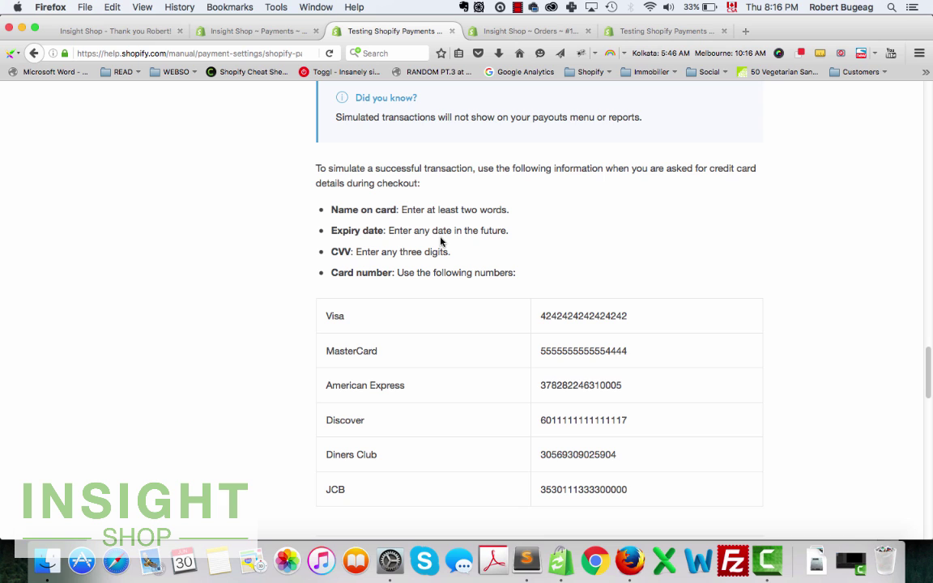
pyautogui.click(590, 316)
pyautogui.doubleClick(592, 316)
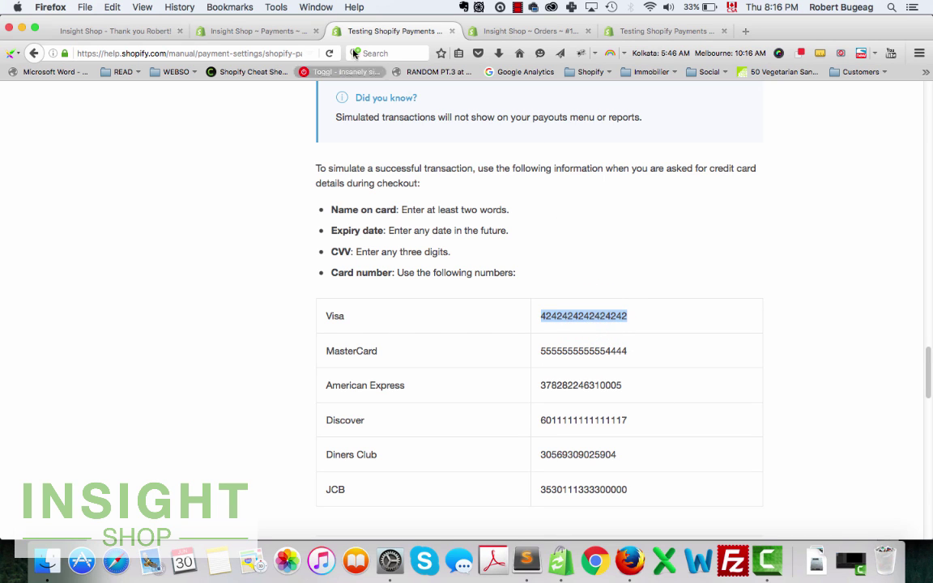
# Add Full Website Analyze to the cart again and check out to the $111.53 payment step.
pyautogui.click(113, 31)
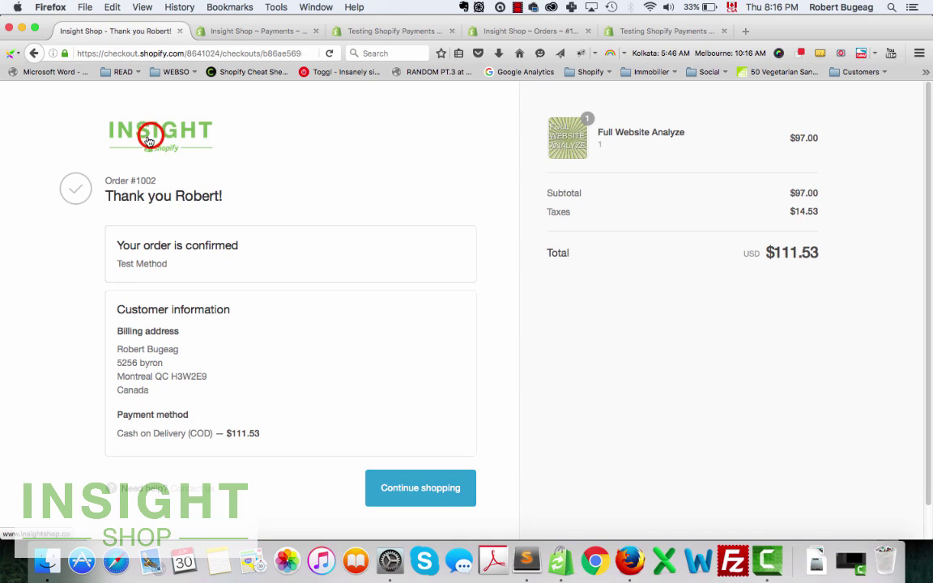
pyautogui.click(149, 139)
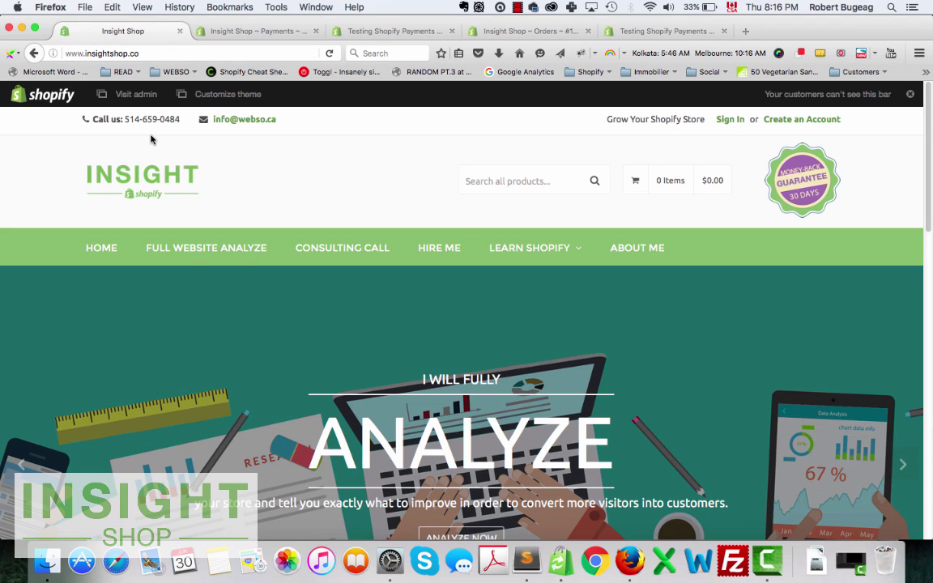
pyautogui.click(218, 243)
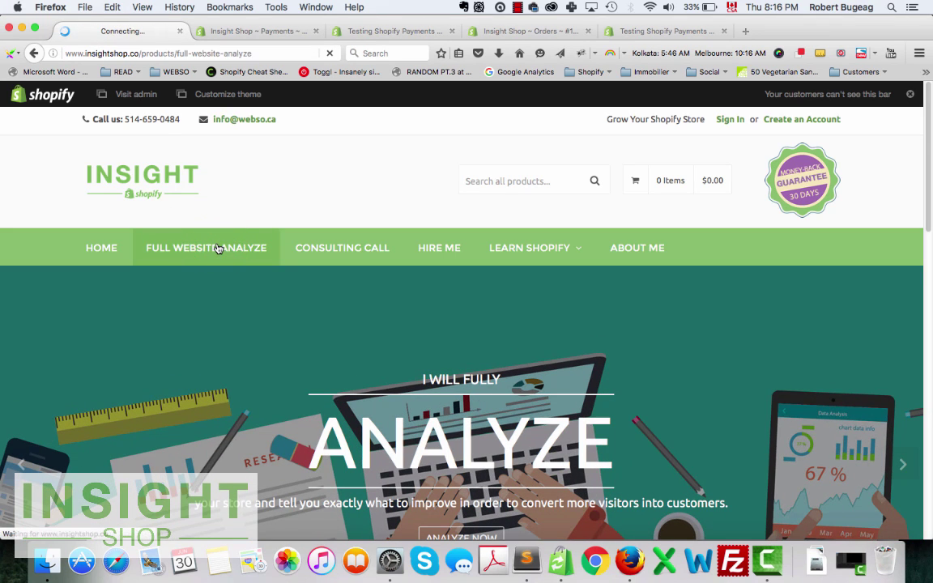
pyautogui.scroll(-2, 413, 306)
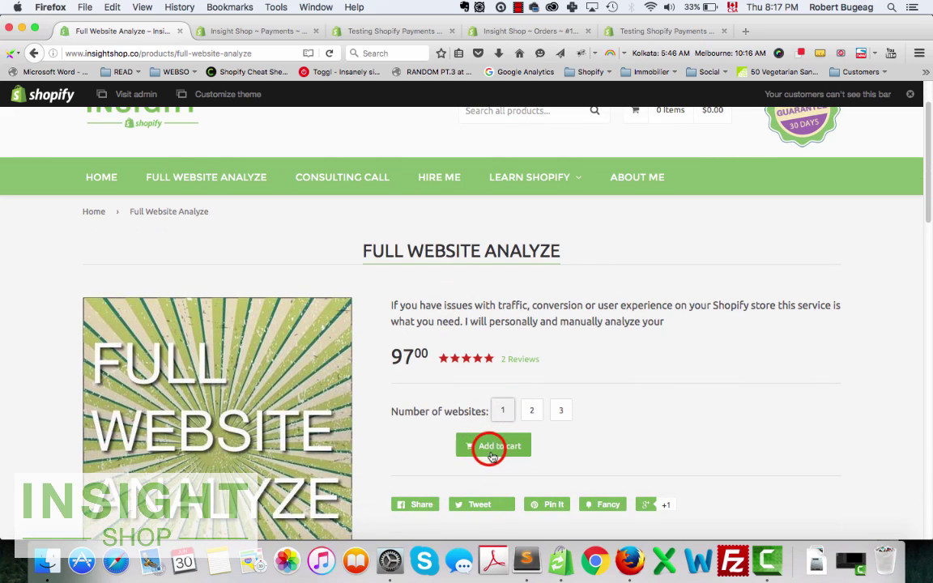
pyautogui.click(490, 446)
pyautogui.click(352, 349)
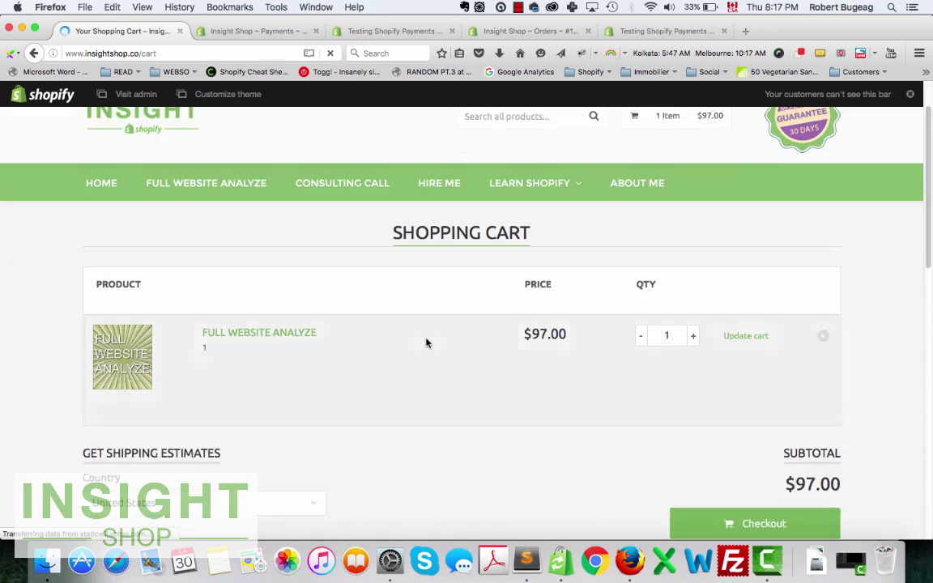
pyautogui.scroll(-4, 427, 343)
pyautogui.click(774, 369)
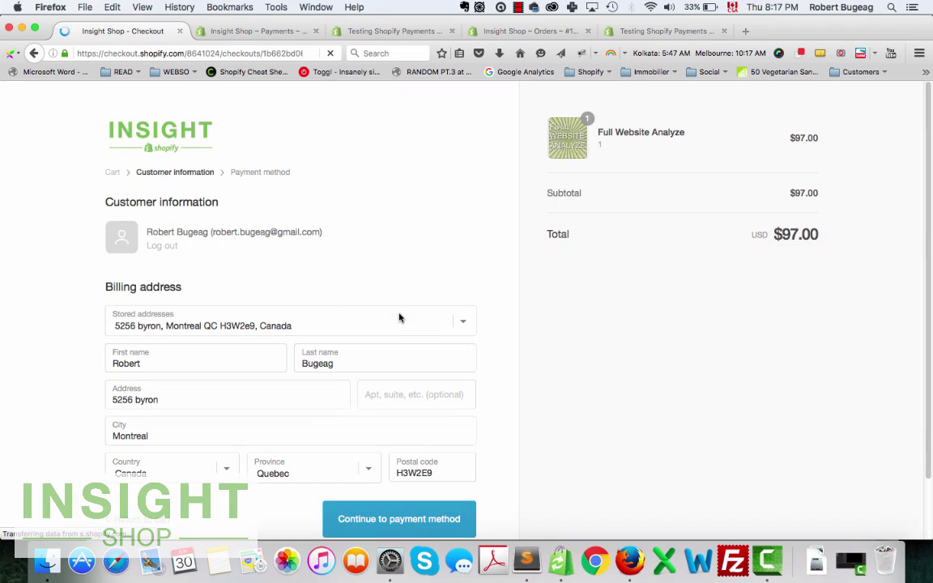
pyautogui.scroll(-2, 331, 298)
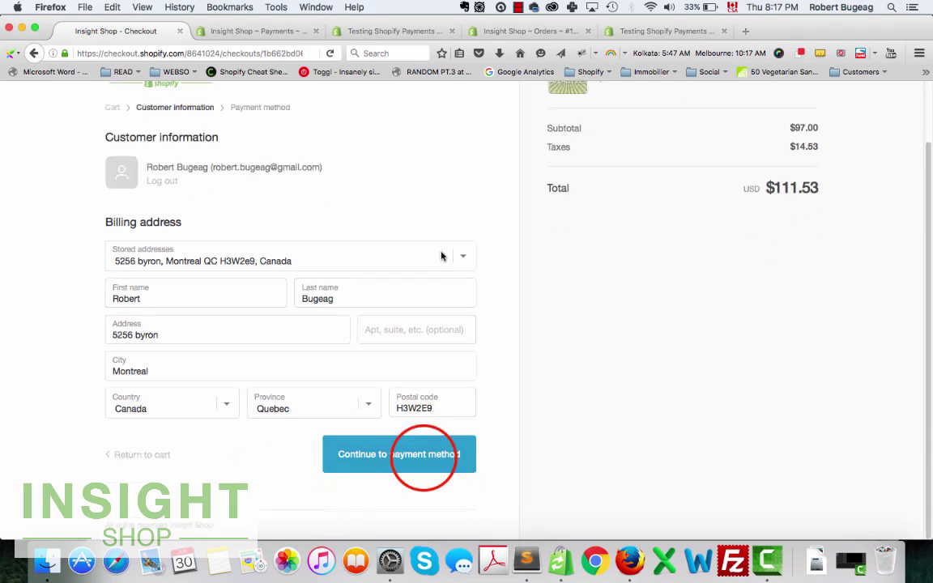
pyautogui.click(423, 457)
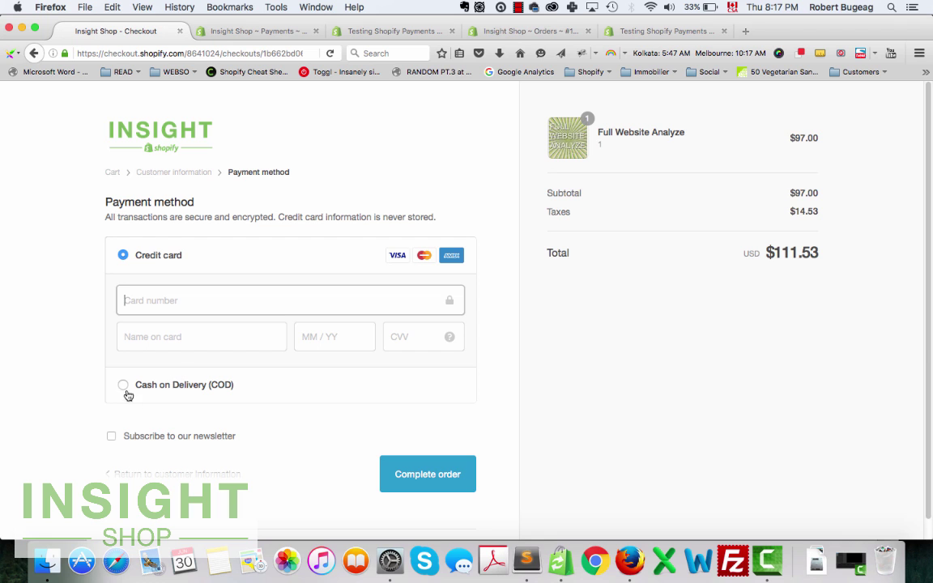
pyautogui.click(348, 31)
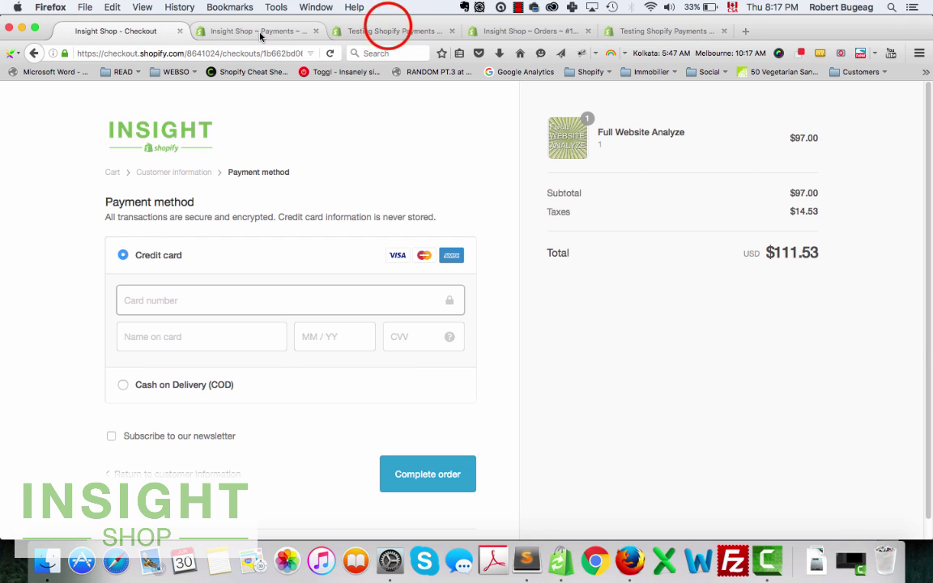
# Edit the Cash on Delivery (COD) manual payment, deactivate it and confirm, then return to checkout.
pyautogui.click(272, 30)
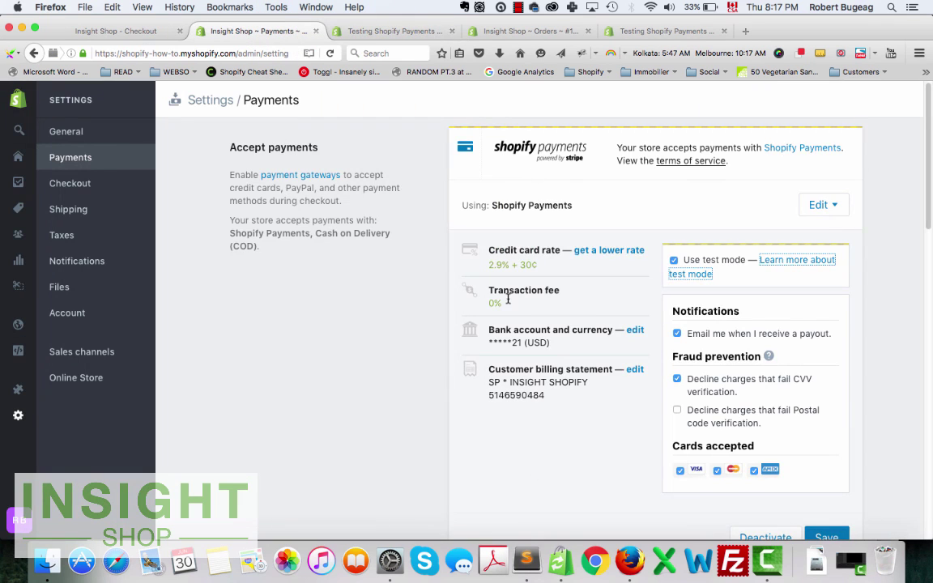
pyautogui.scroll(-10, 506, 300)
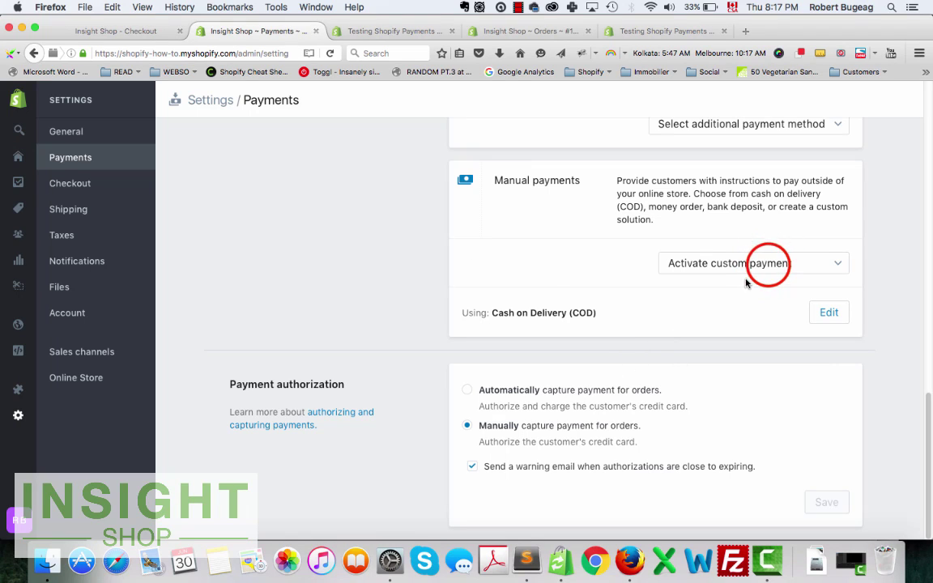
pyautogui.click(749, 265)
pyautogui.click(745, 354)
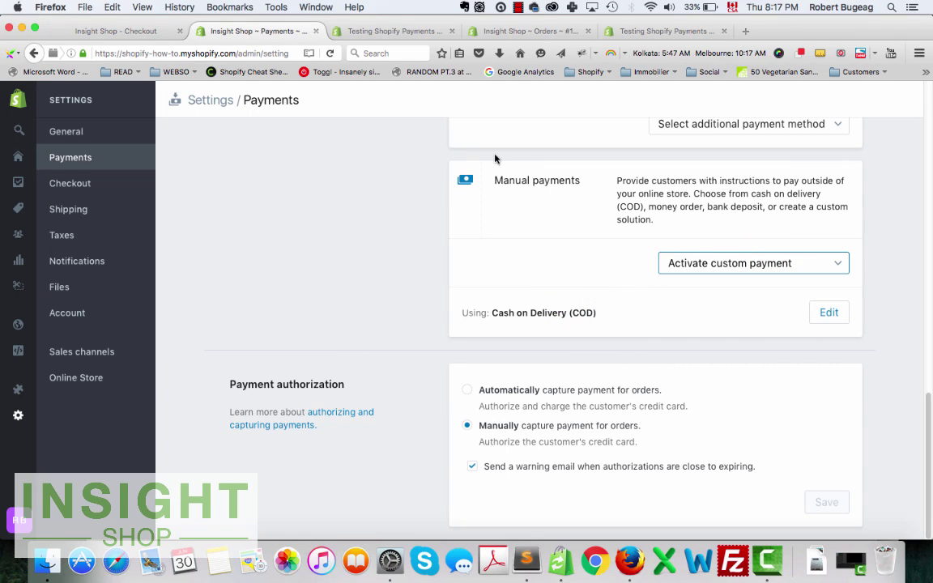
pyautogui.click(828, 313)
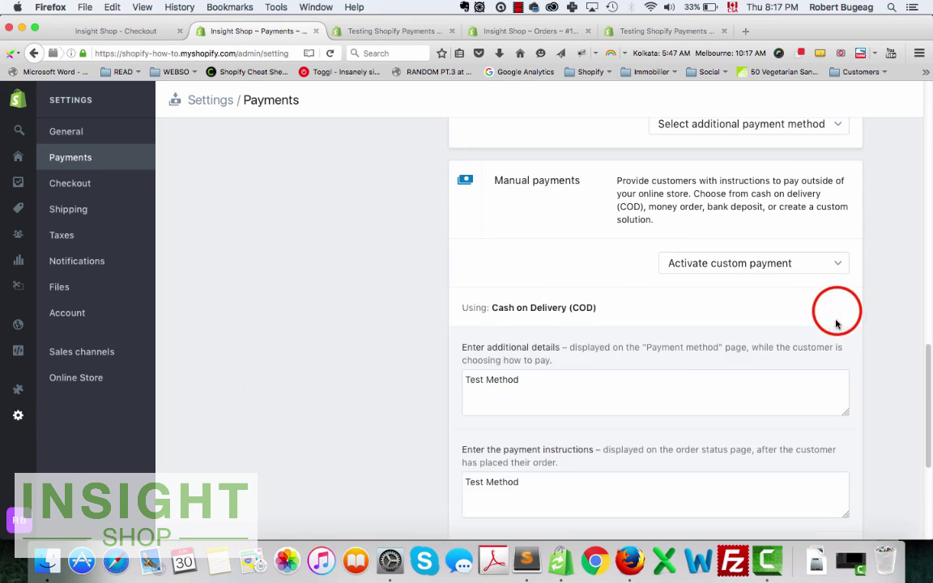
pyautogui.scroll(-5, 684, 379)
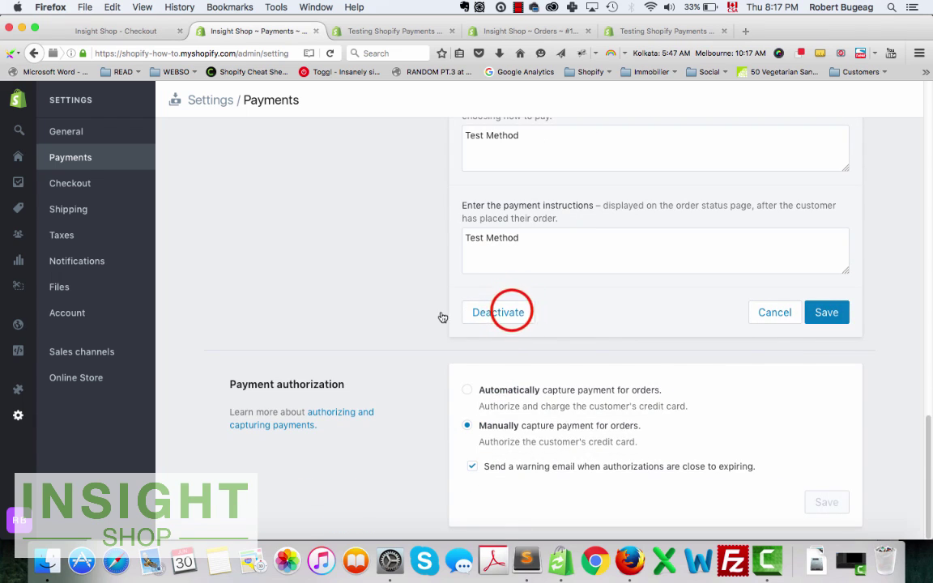
pyautogui.click(512, 314)
pyautogui.click(599, 360)
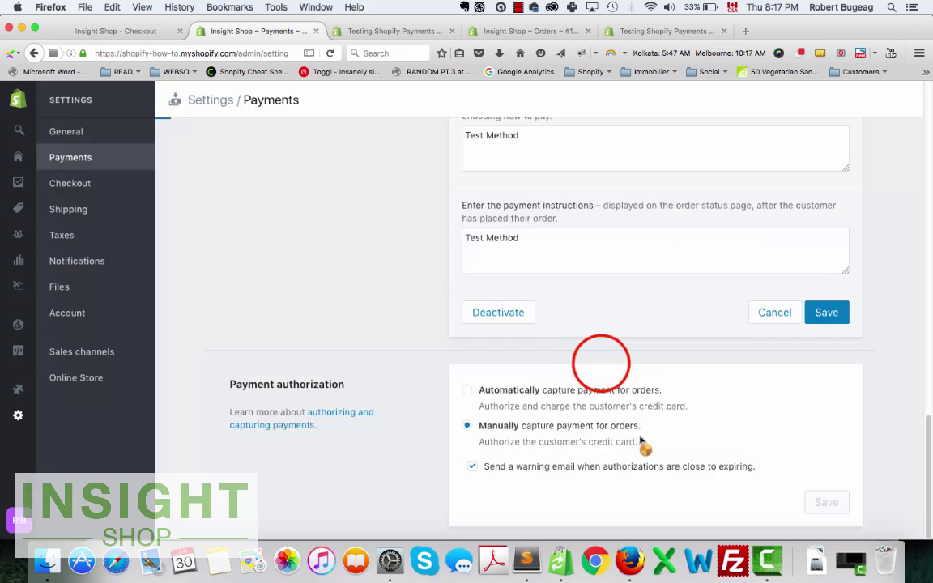
pyautogui.click(104, 30)
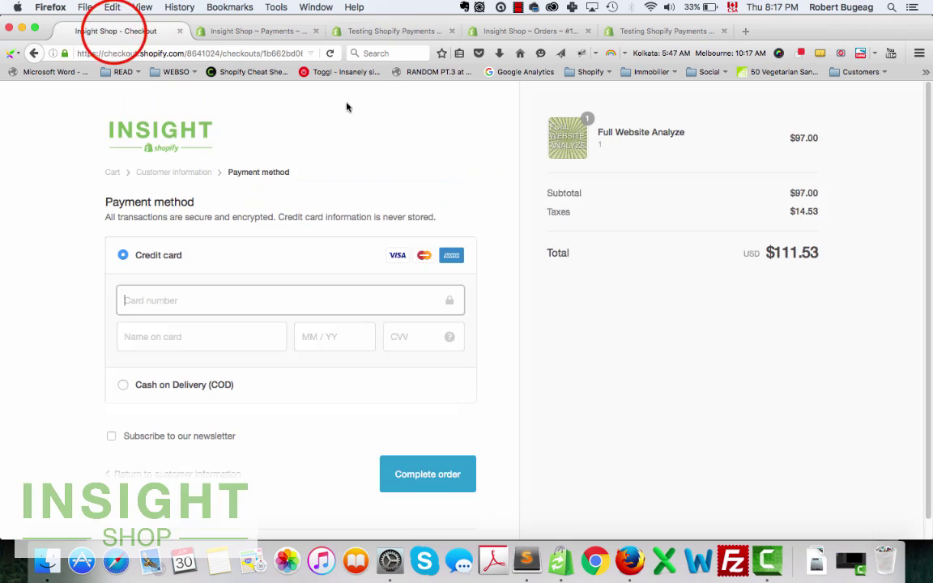
pyautogui.click(329, 53)
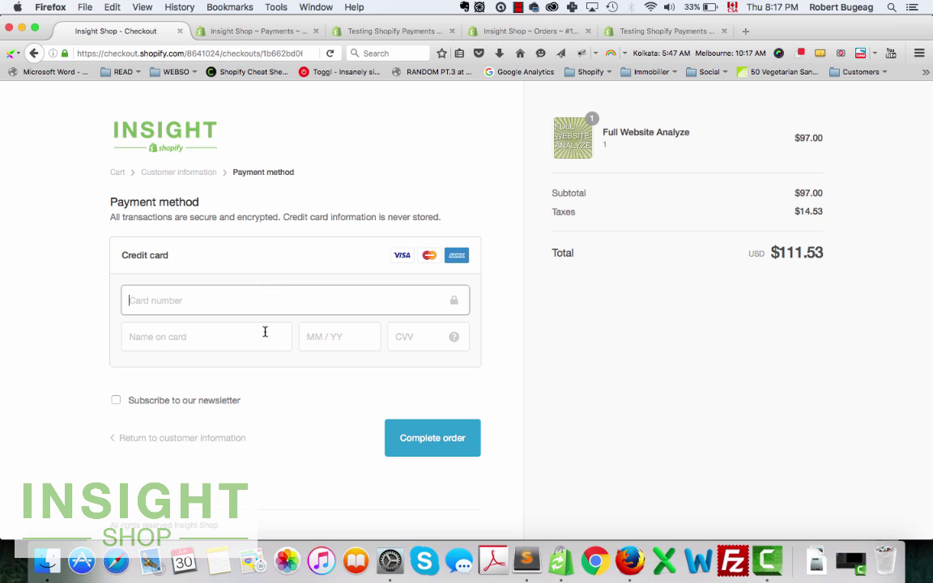
pyautogui.press('super+v')
pyautogui.click(163, 336)
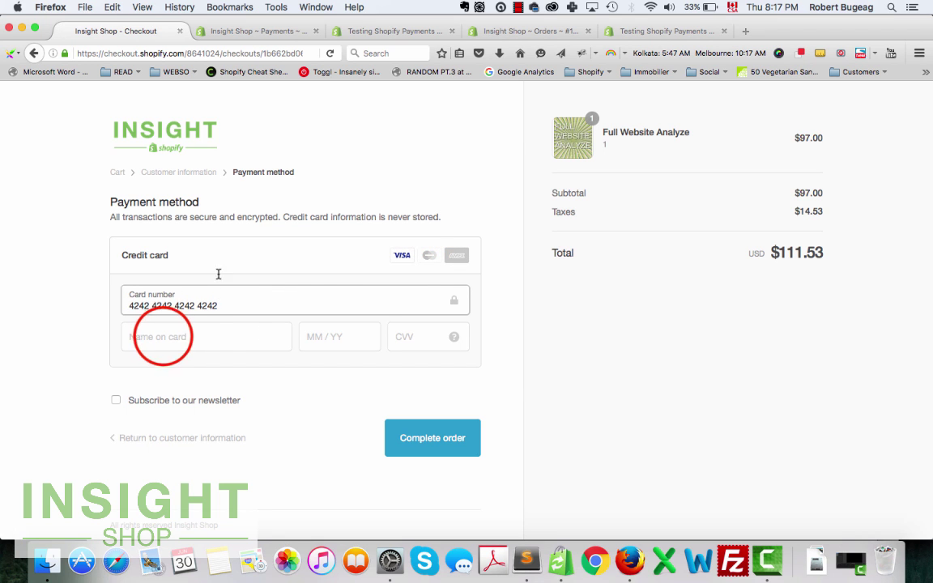
pyautogui.click(378, 29)
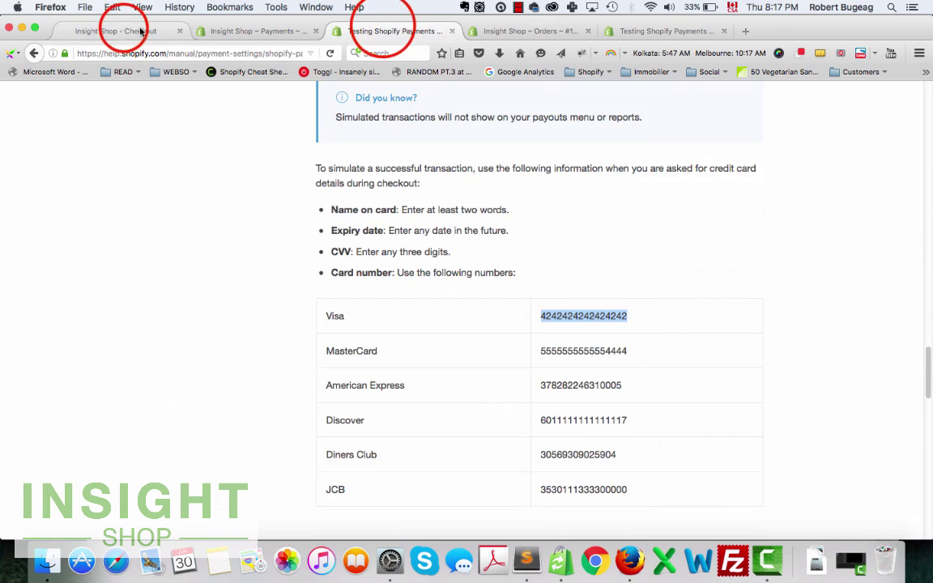
pyautogui.click(124, 31)
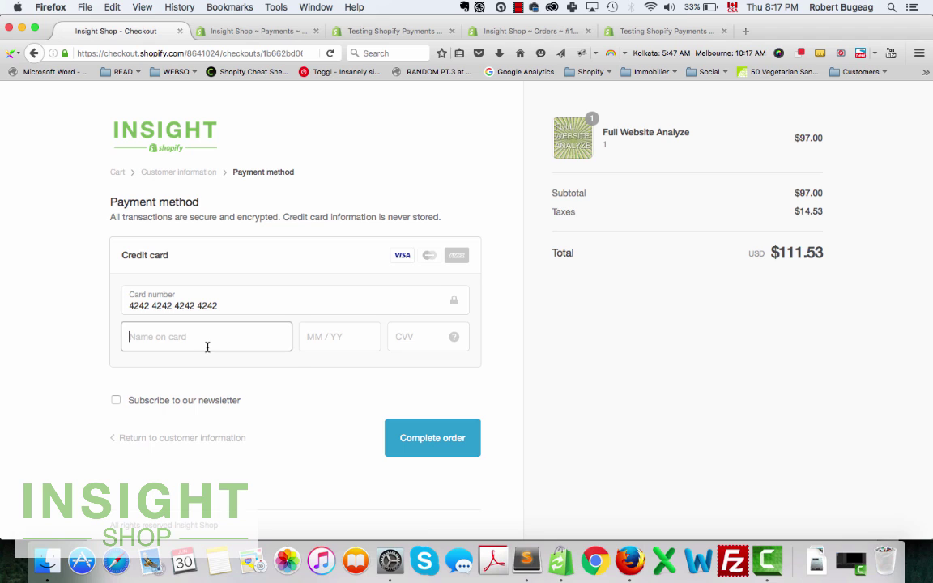
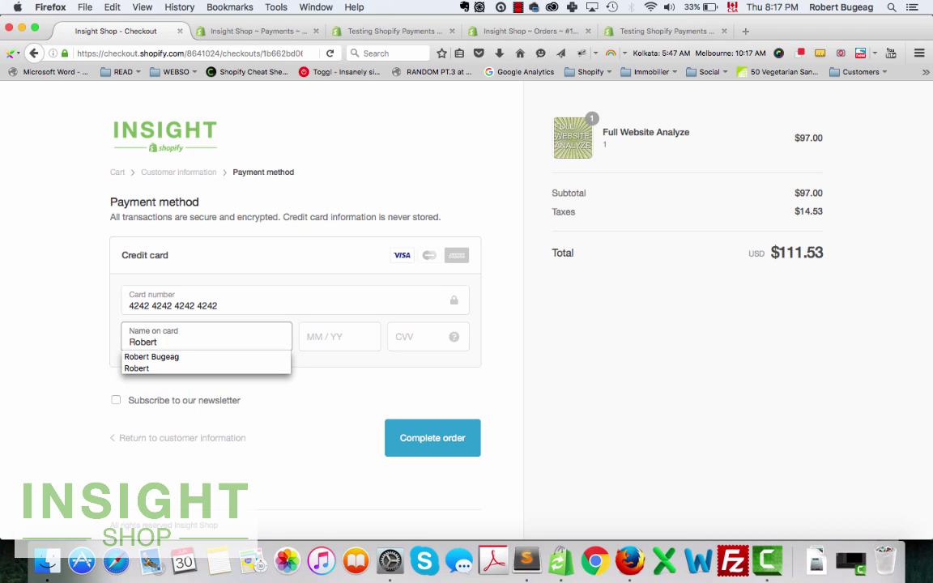
pyautogui.press('Tab')
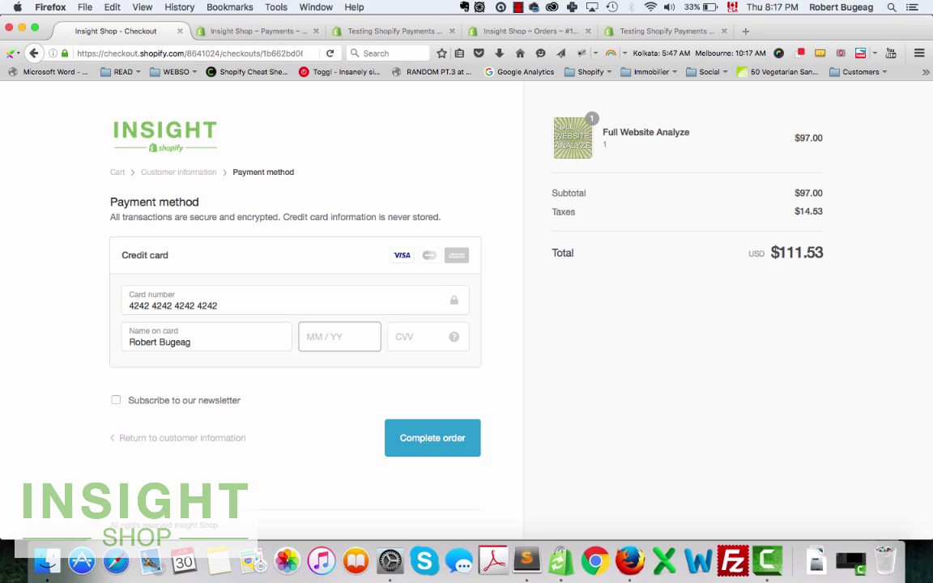
# Enter expiry 12 / 20 and a CVV, then place the $111.53 order.
pyautogui.write('12 / ')
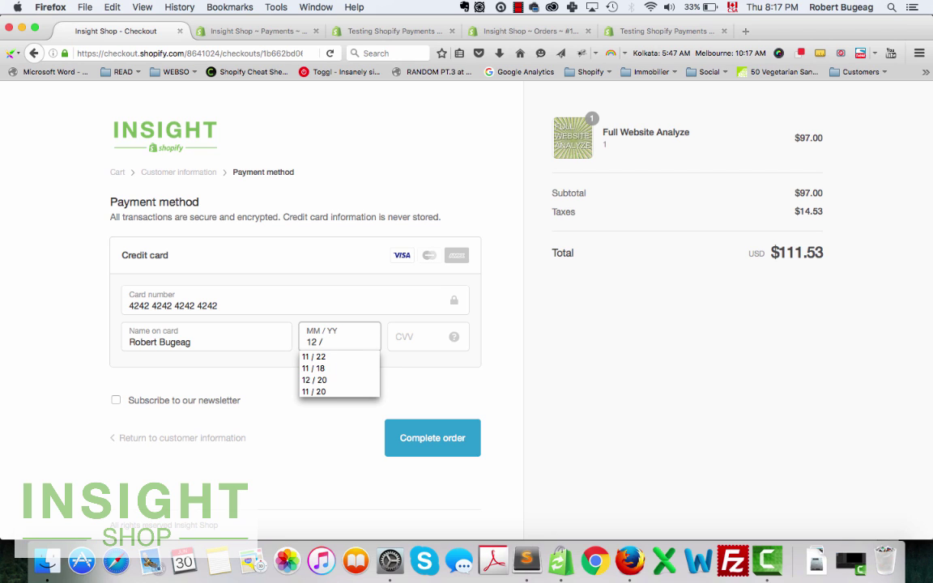
pyautogui.write('20')
pyautogui.press('Tab')
pyautogui.write('1')
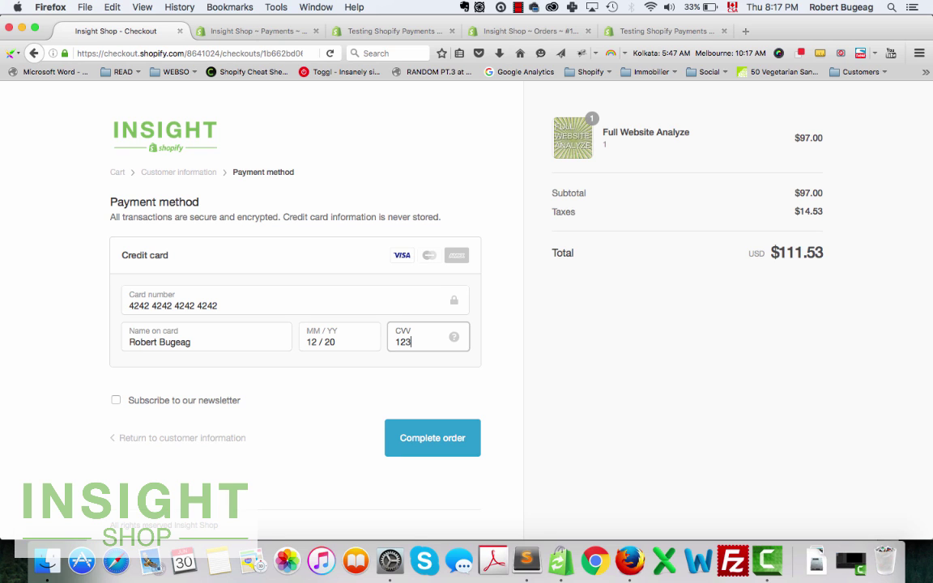
pyautogui.click(405, 441)
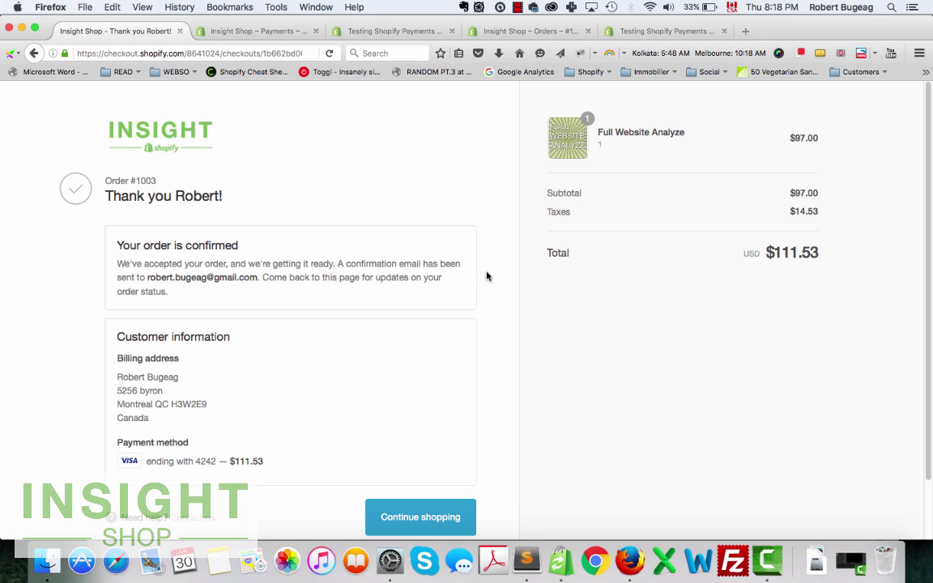
# Open order #1003, the $111.53 Full Website Analyze test purchase, from All Orders.
pyautogui.scroll(-2, 465, 247)
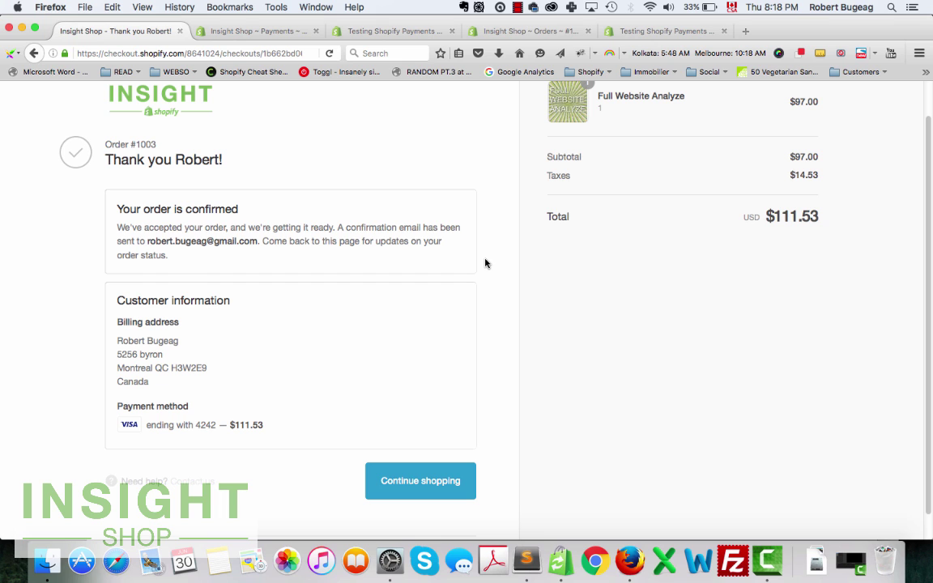
pyautogui.click(258, 31)
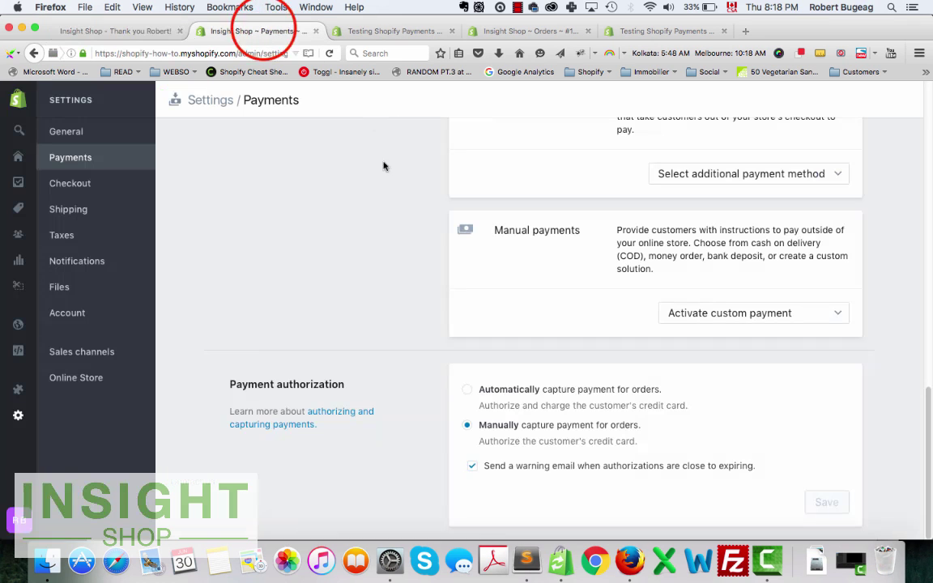
pyautogui.click(37, 157)
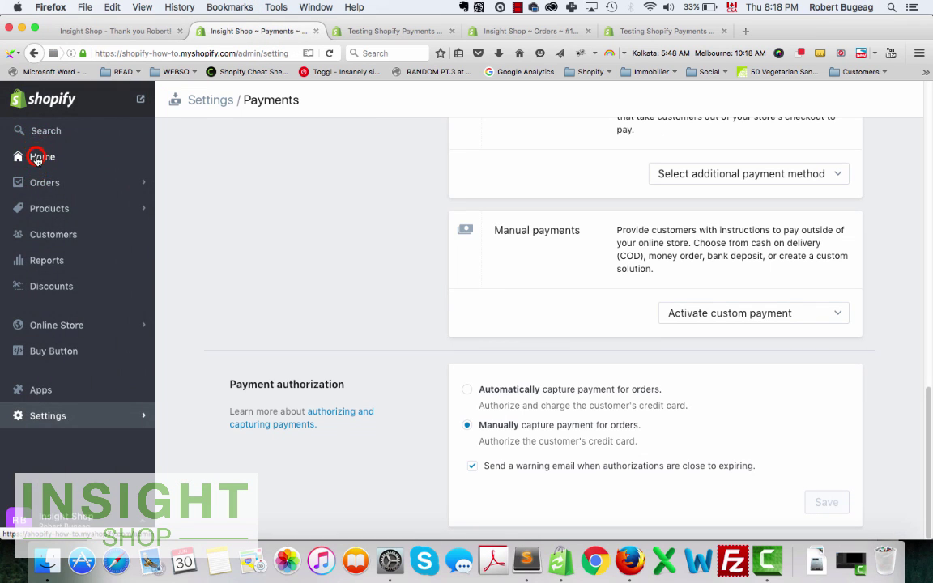
pyautogui.click(65, 180)
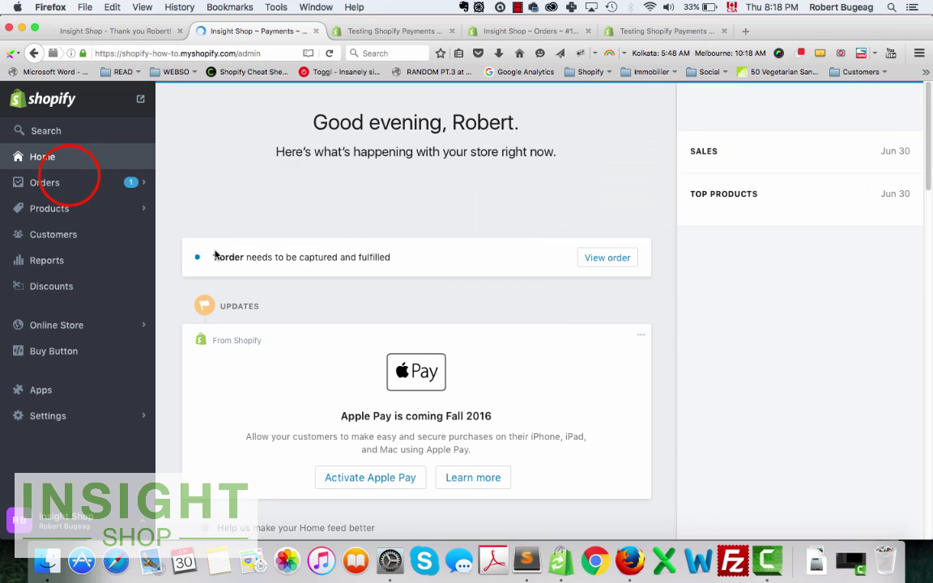
pyautogui.click(69, 131)
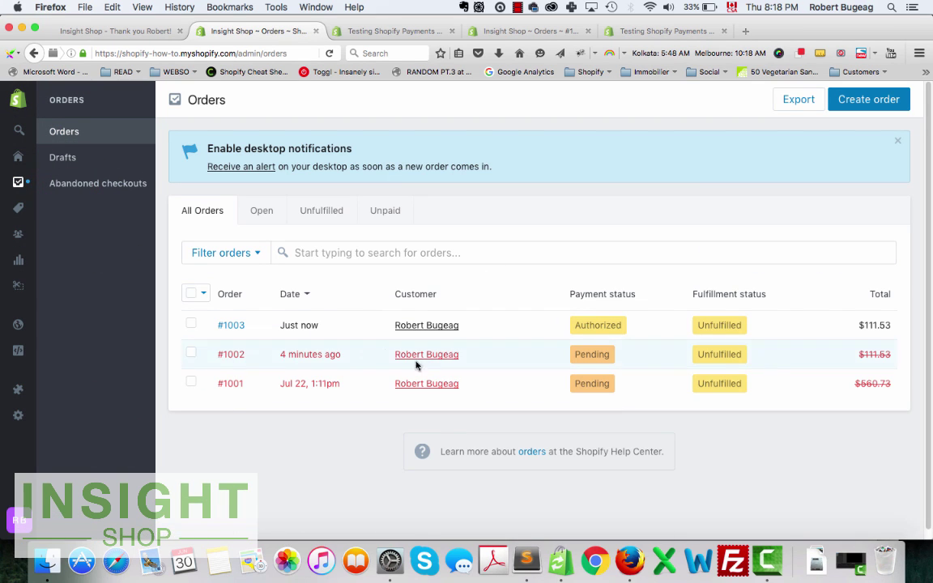
pyautogui.click(233, 325)
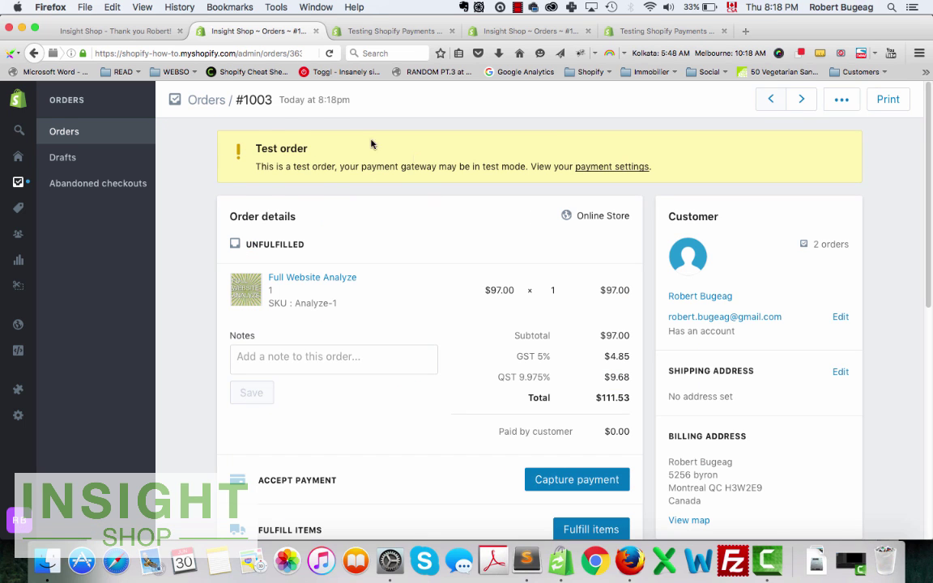
pyautogui.moveTo(308, 149); pyautogui.dragTo(256, 149)
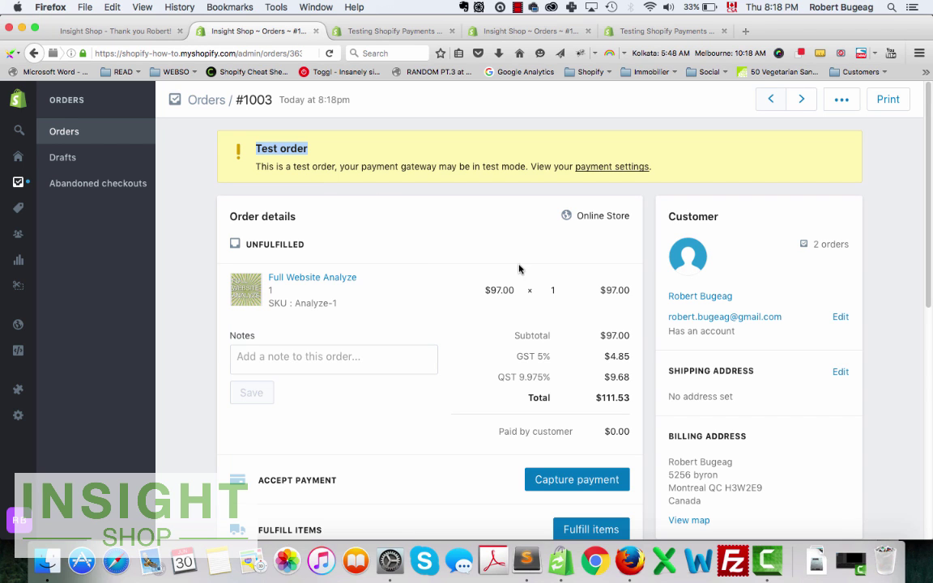
pyautogui.scroll(-2, 468, 256)
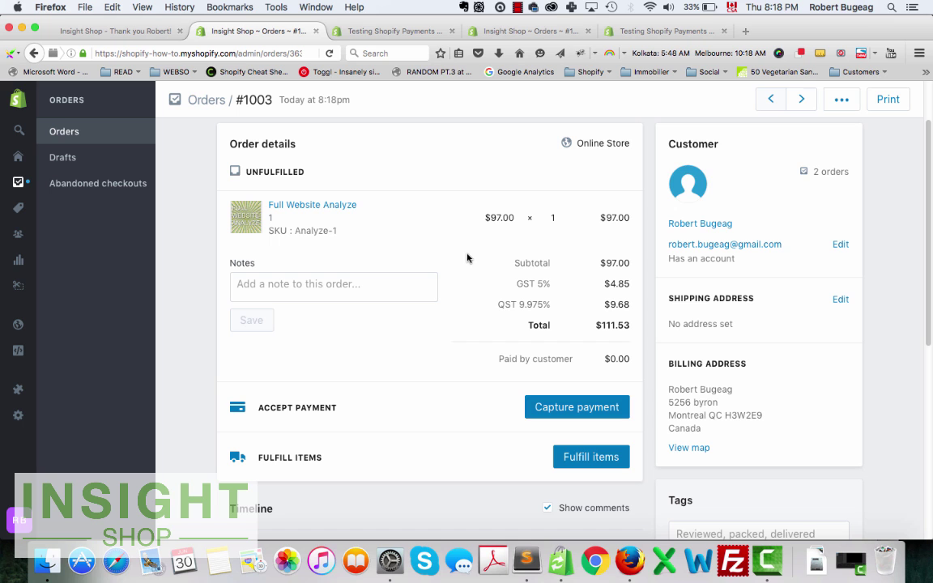
pyautogui.scroll(-5, 467, 258)
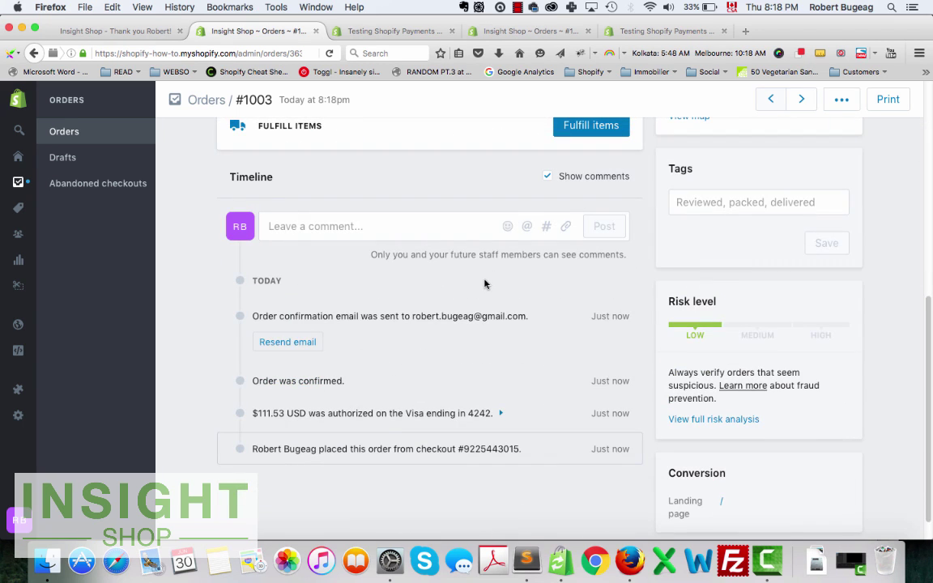
pyautogui.scroll(6, 484, 284)
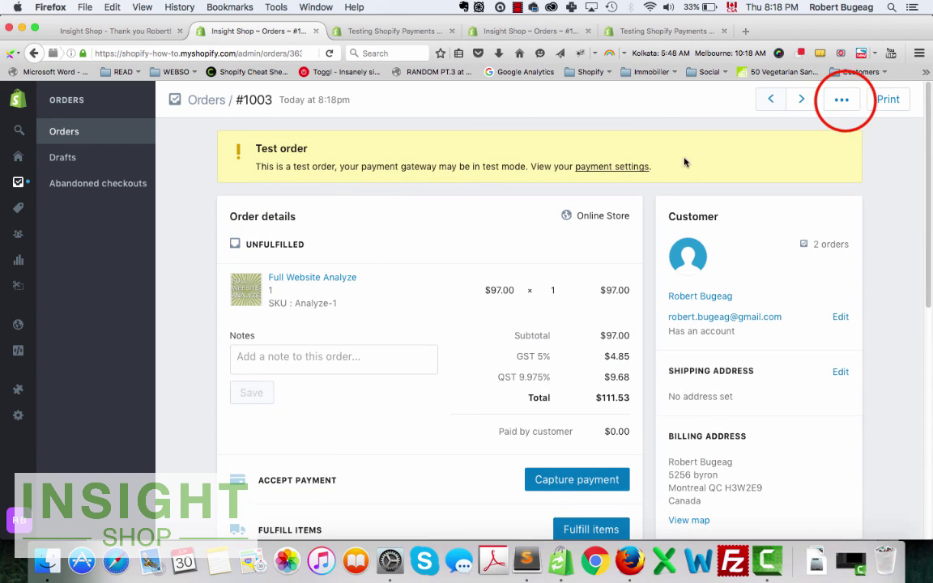
pyautogui.click(841, 98)
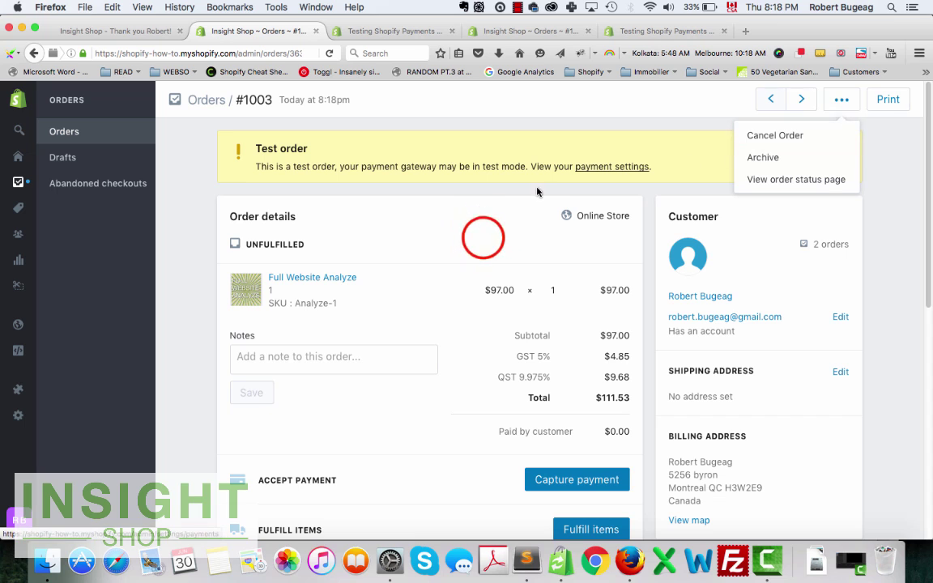
pyautogui.click(478, 242)
pyautogui.scroll(-1, 324, 263)
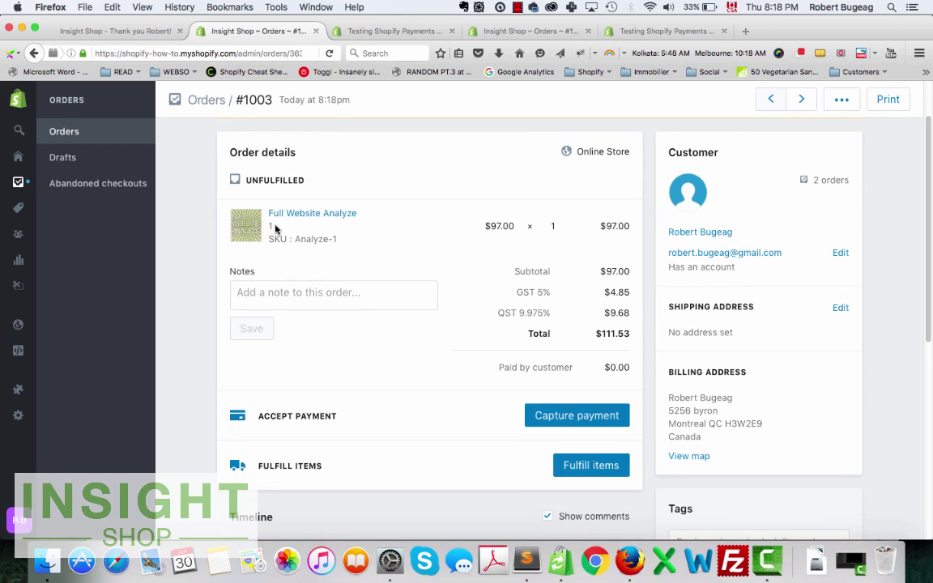
pyautogui.scroll(1, 334, 356)
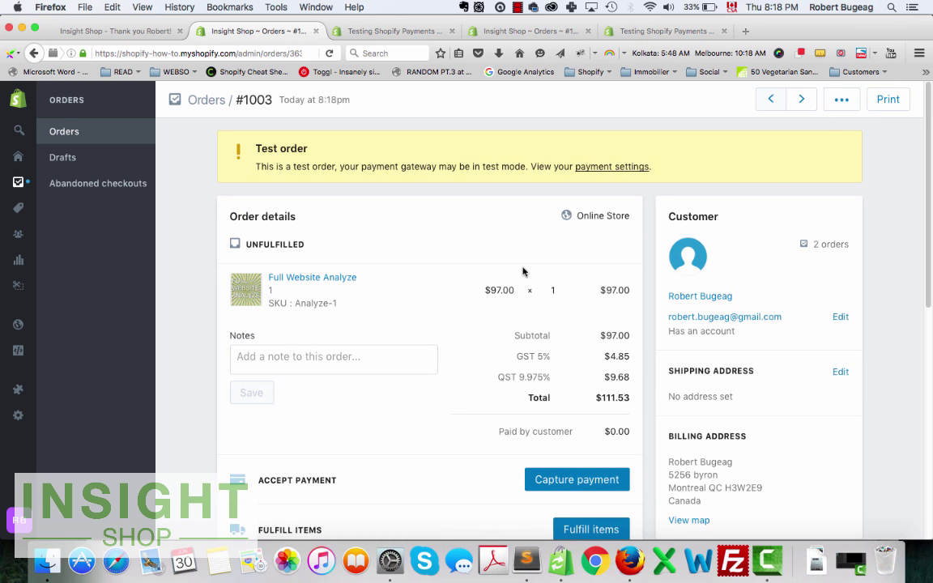
pyautogui.click(841, 98)
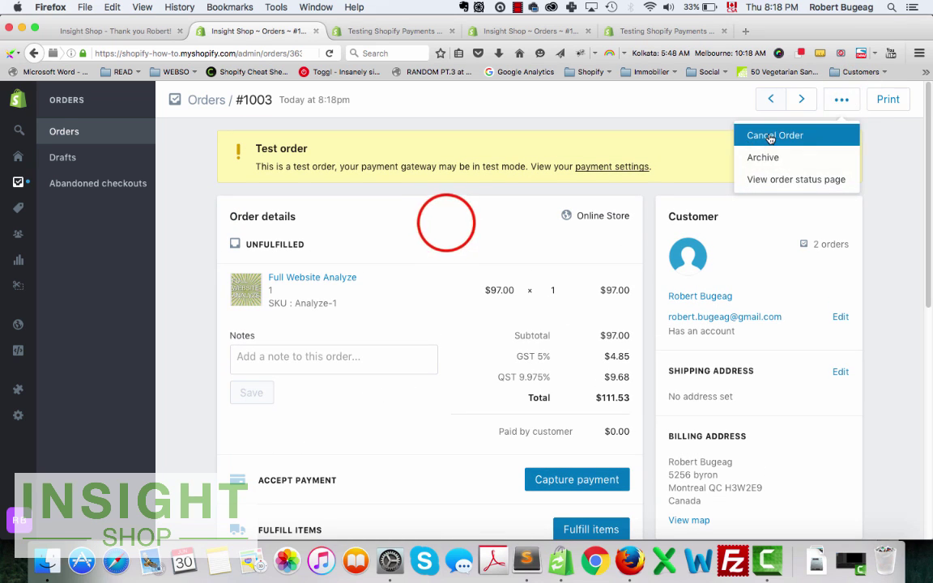
pyautogui.click(445, 223)
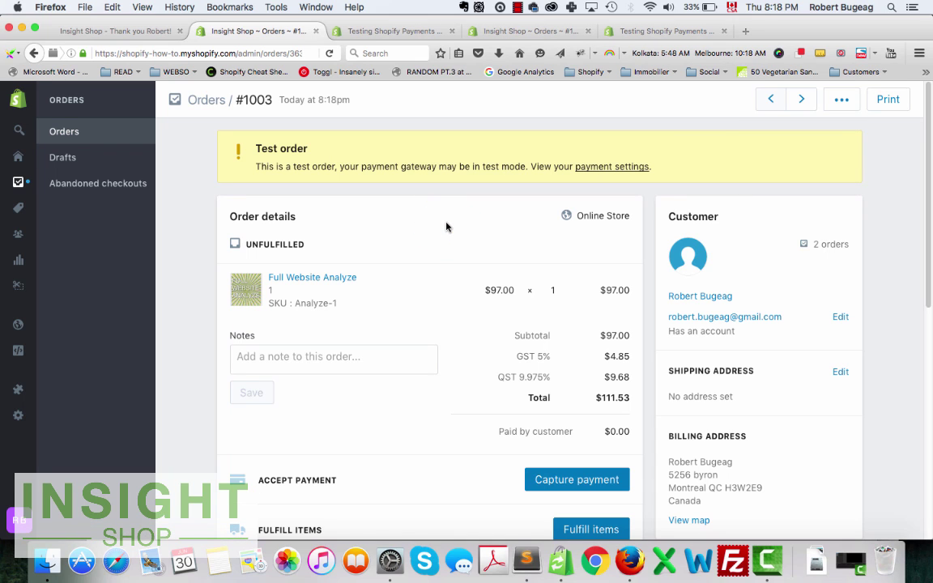
pyautogui.scroll(-1, 446, 226)
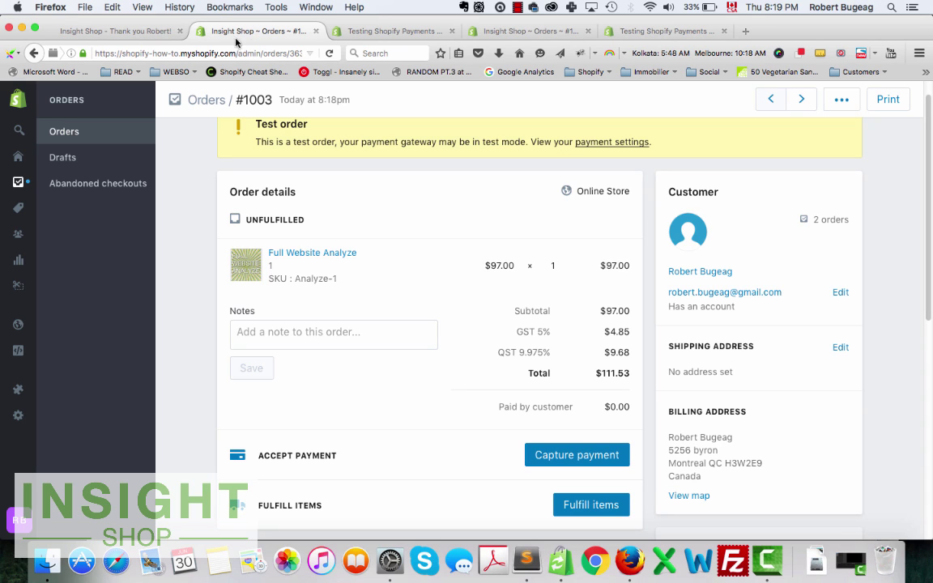
# Go to Settings > Payments and review the Testing Shopify Payments help article's supported countries.
pyautogui.click(45, 417)
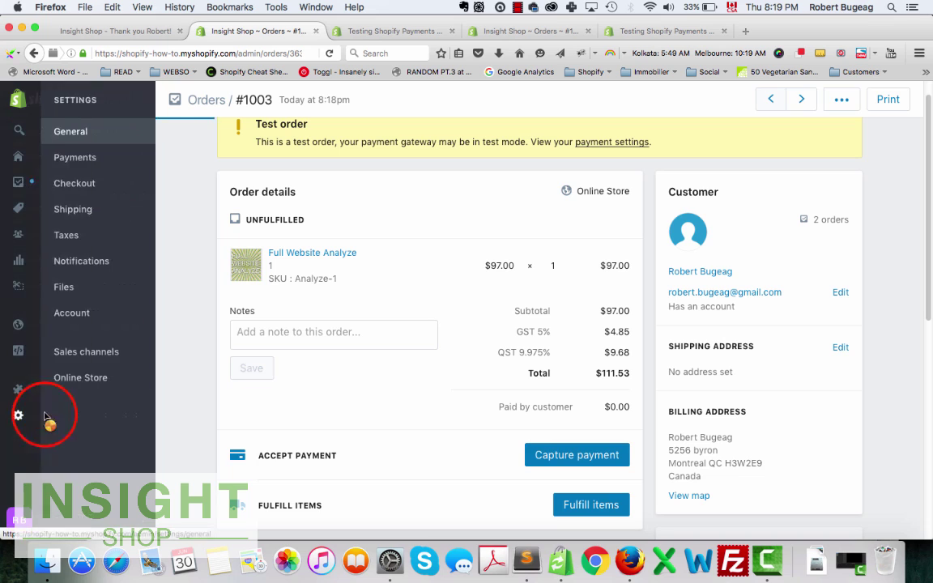
pyautogui.click(71, 157)
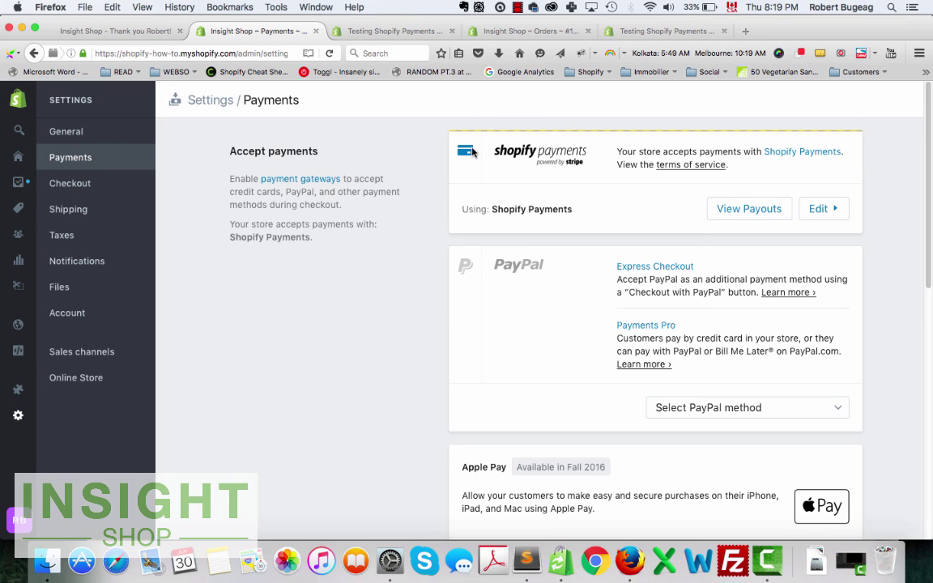
pyautogui.click(405, 30)
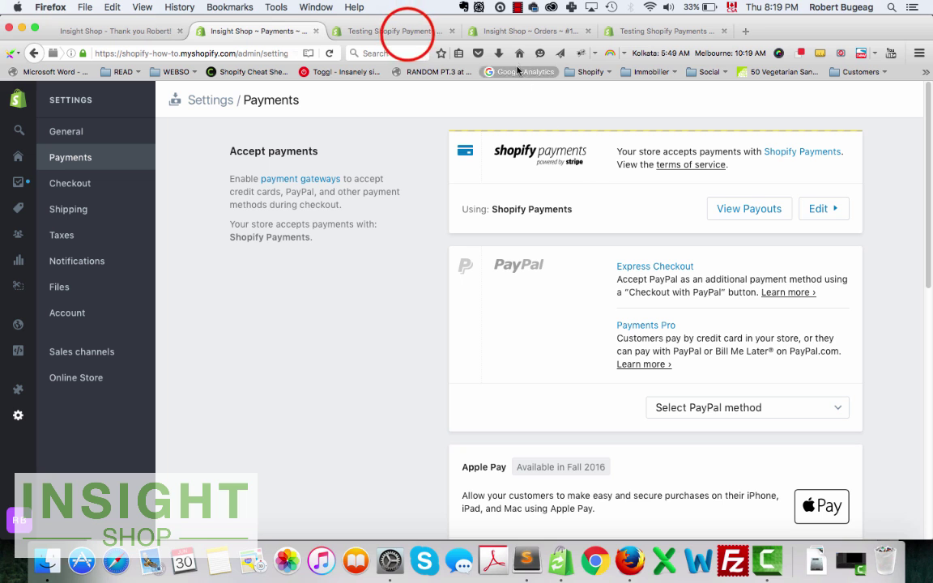
pyautogui.scroll(5, 637, 382)
pyautogui.scroll(10, 910, 240)
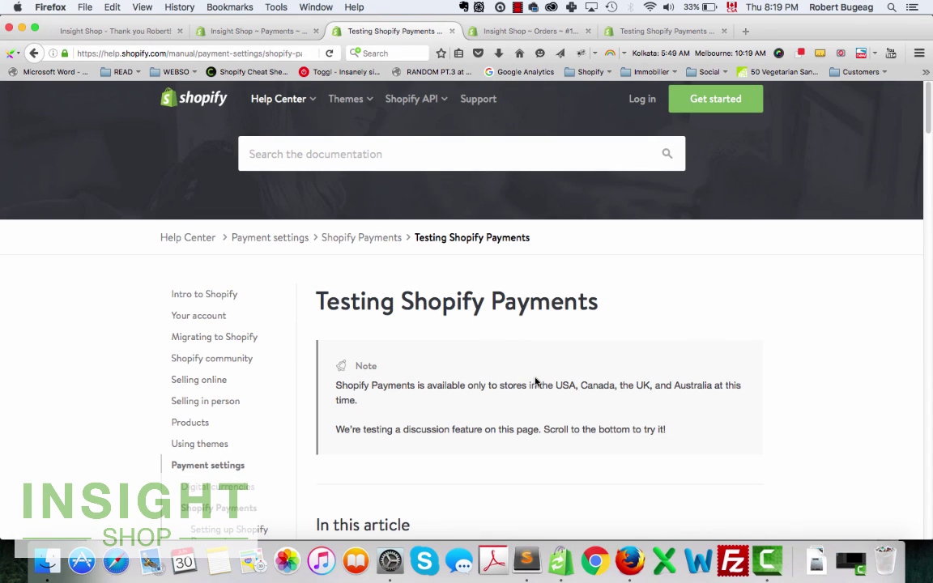
pyautogui.moveTo(555, 386); pyautogui.dragTo(721, 386)
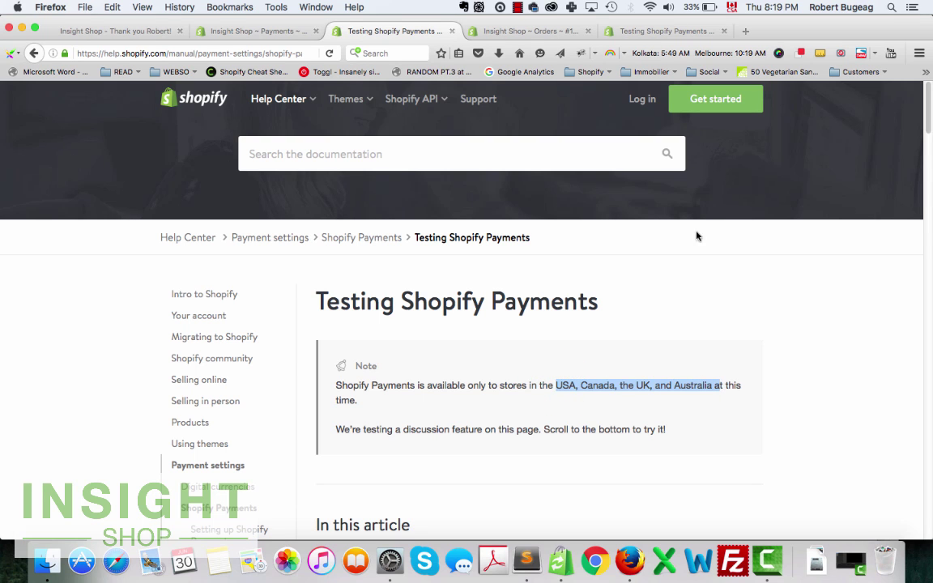
pyautogui.click(257, 31)
# Inspect the manual payment methods list without reactivating COD, then return to the top.
pyautogui.scroll(-5, 602, 388)
pyautogui.scroll(-2, 602, 388)
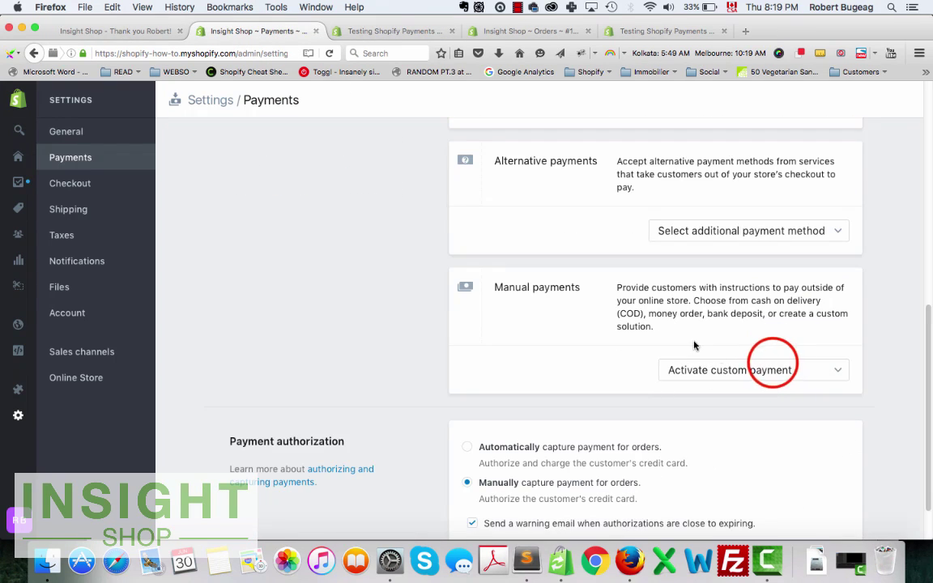
pyautogui.click(770, 361)
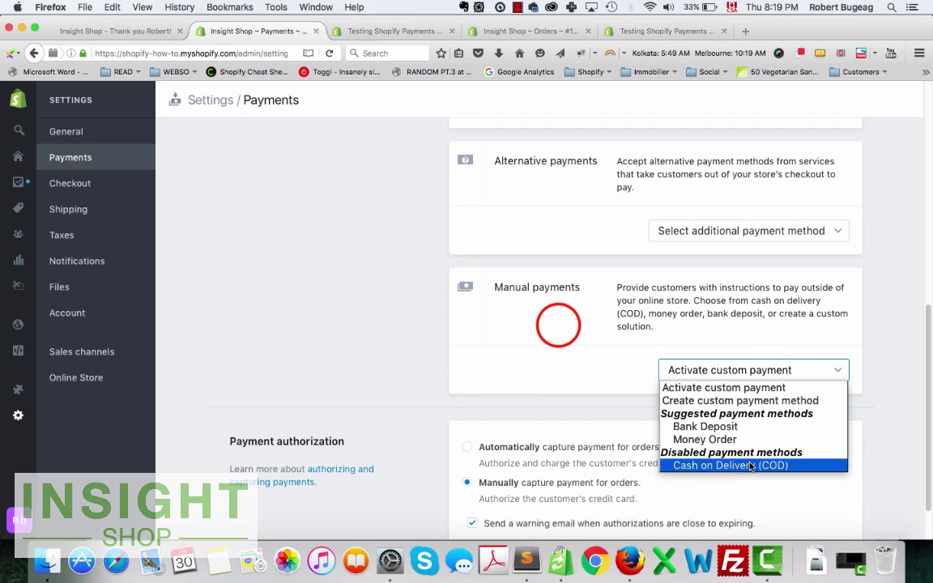
pyautogui.click(558, 327)
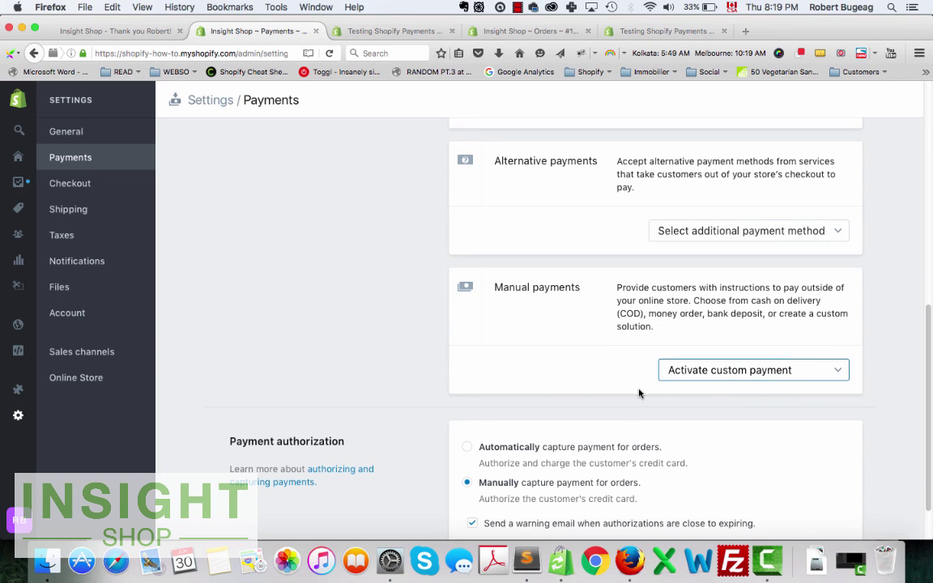
pyautogui.scroll(2, 640, 396)
pyautogui.scroll(8, 641, 402)
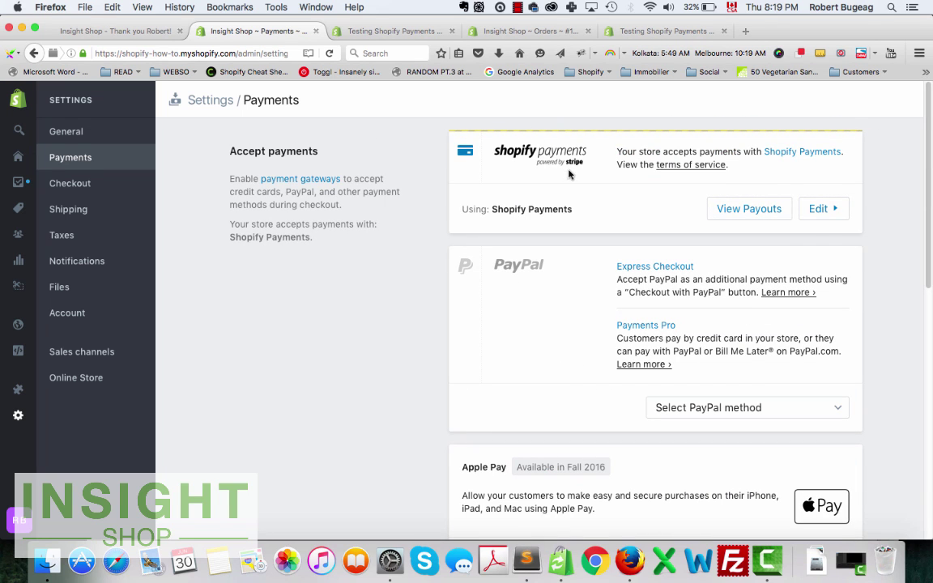
# Edit Shopify Payments, uncheck Use test mode, and save the settings.
pyautogui.click(824, 209)
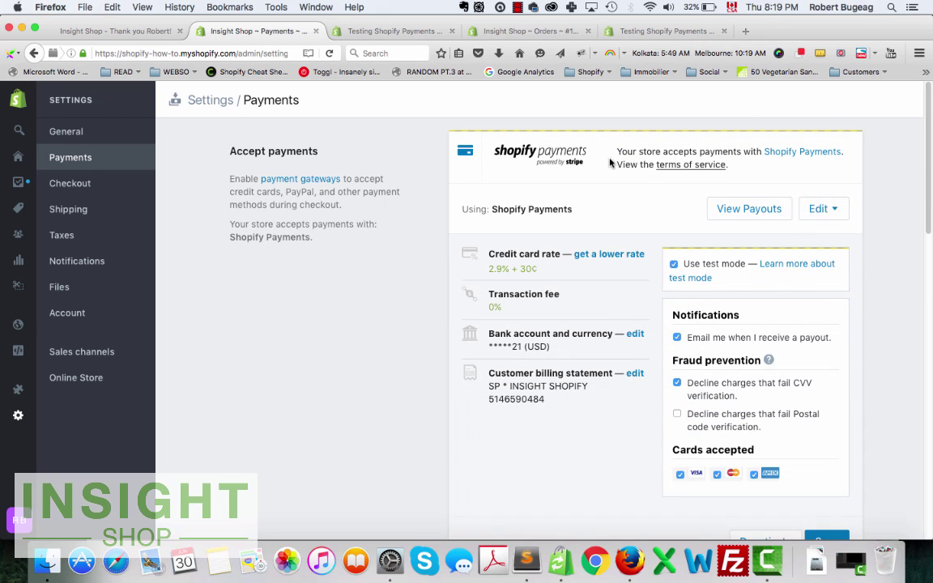
pyautogui.click(674, 264)
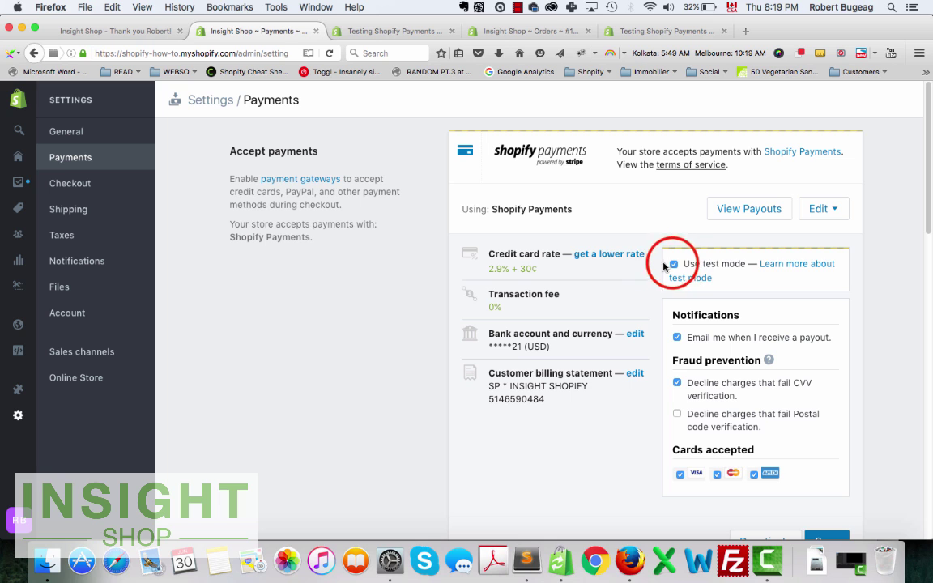
pyautogui.scroll(-5, 716, 264)
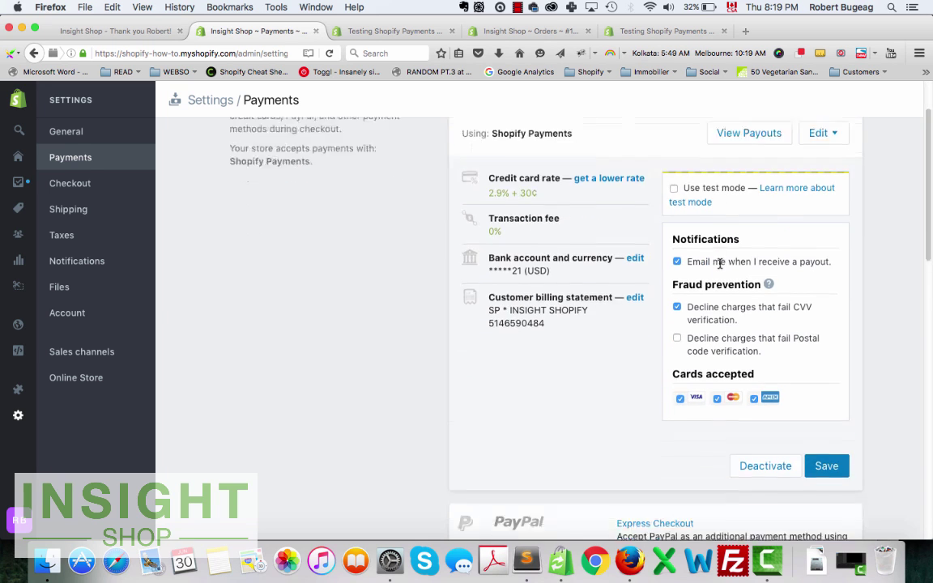
pyautogui.click(826, 357)
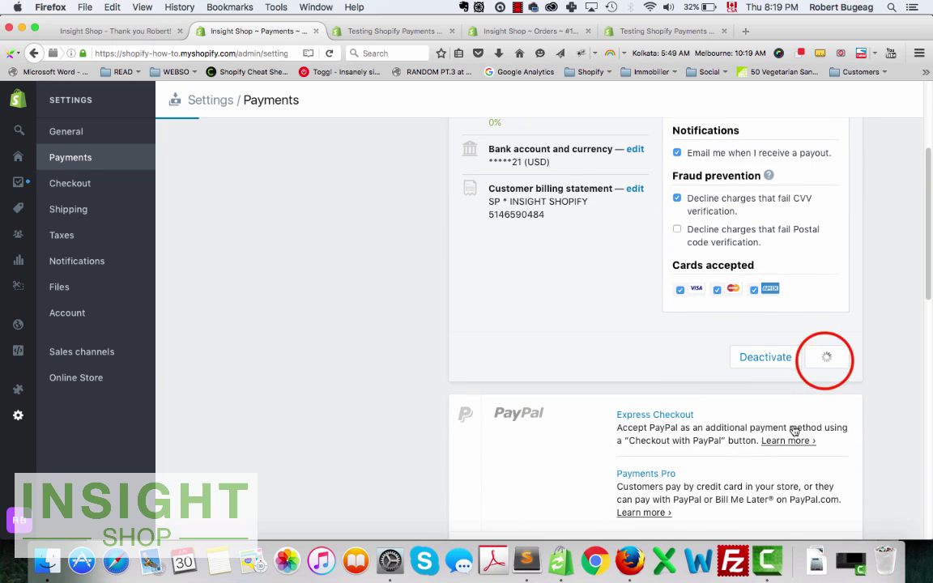
pyautogui.scroll(-5, 448, 320)
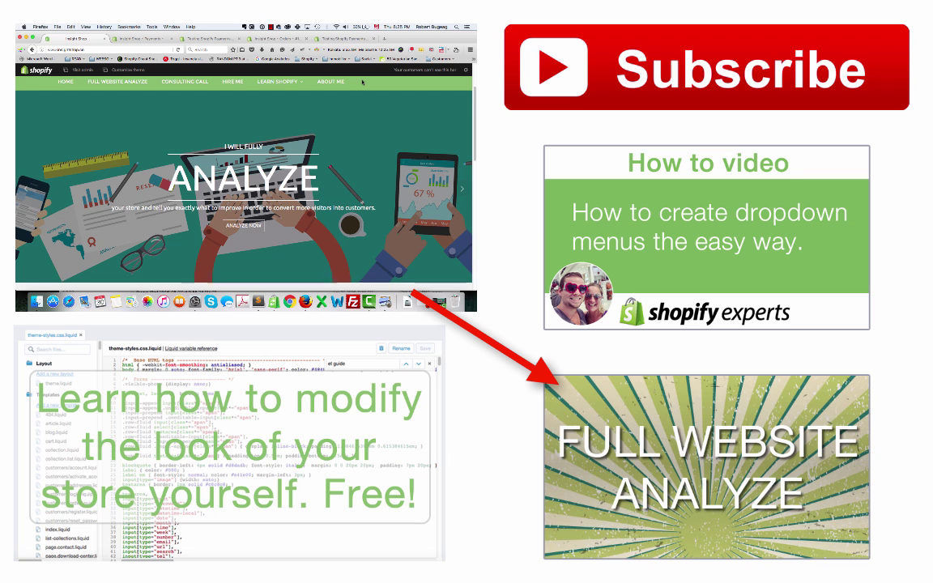
pyautogui.click(100, 83)
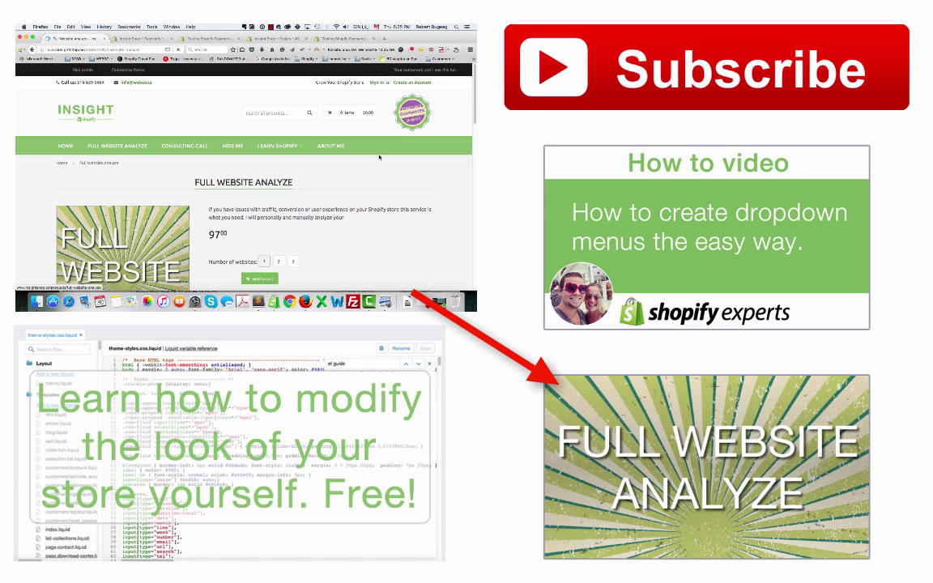
pyautogui.scroll(-1, 220, 214)
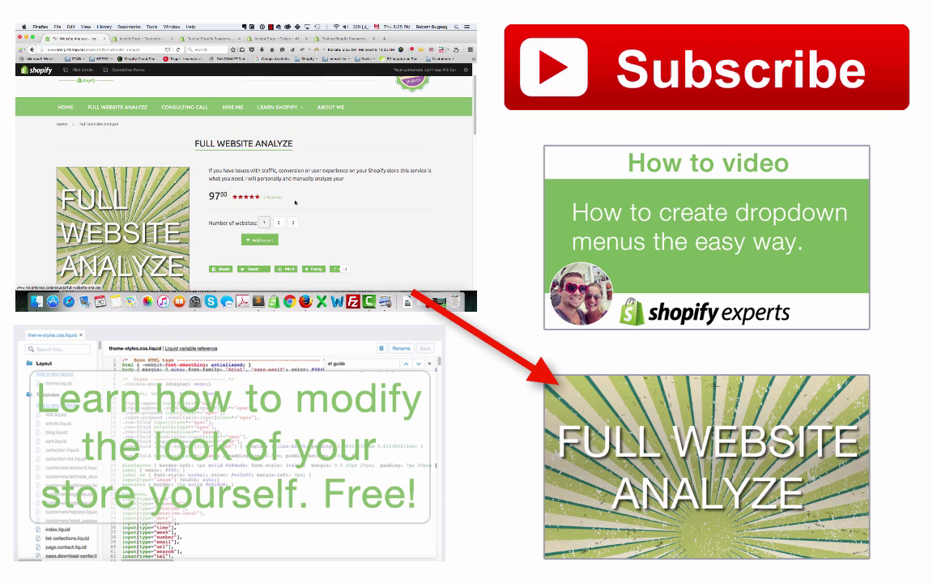
pyautogui.scroll(-1, 294, 203)
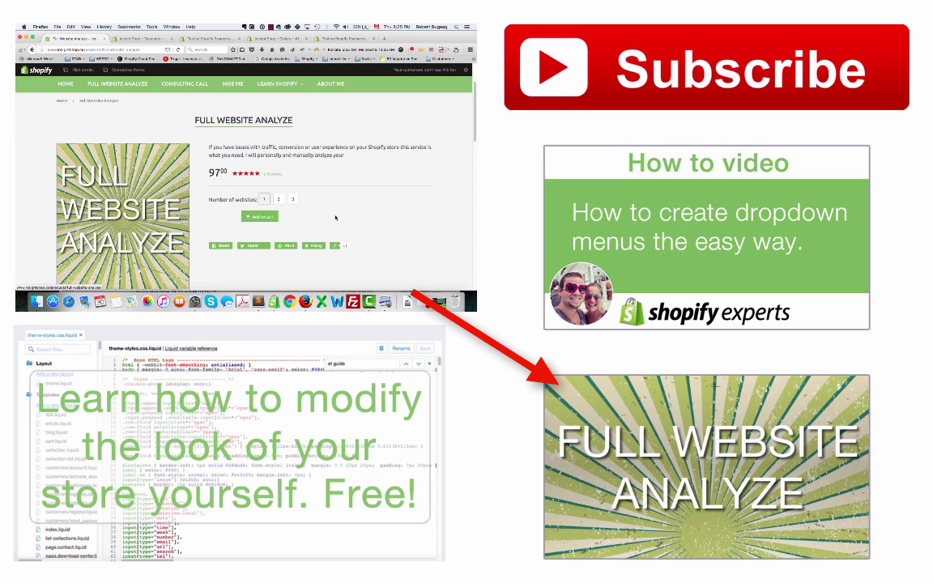